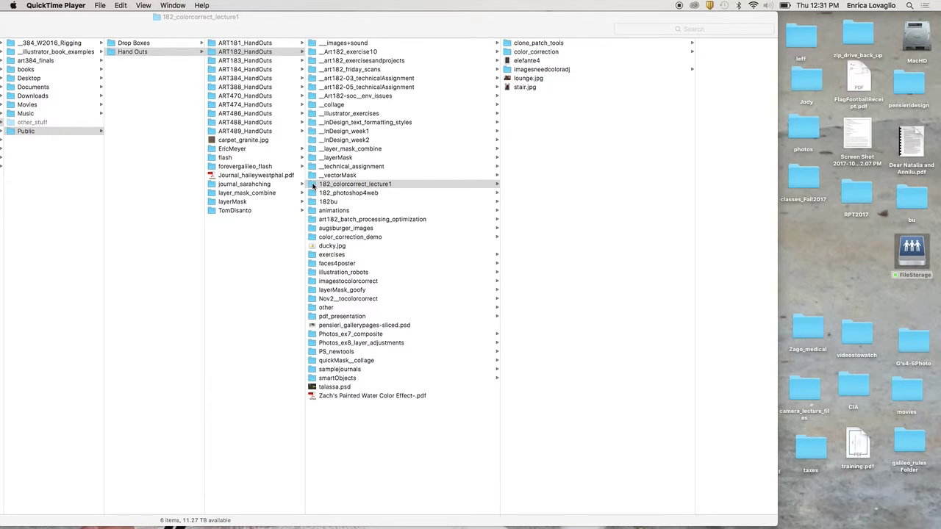
Step: Copy the 182_colorcorrect_lecture1 and __vectorMask folders from ART182_HandOuts to the desktop
left_click_drag(313, 185, 840, 288)
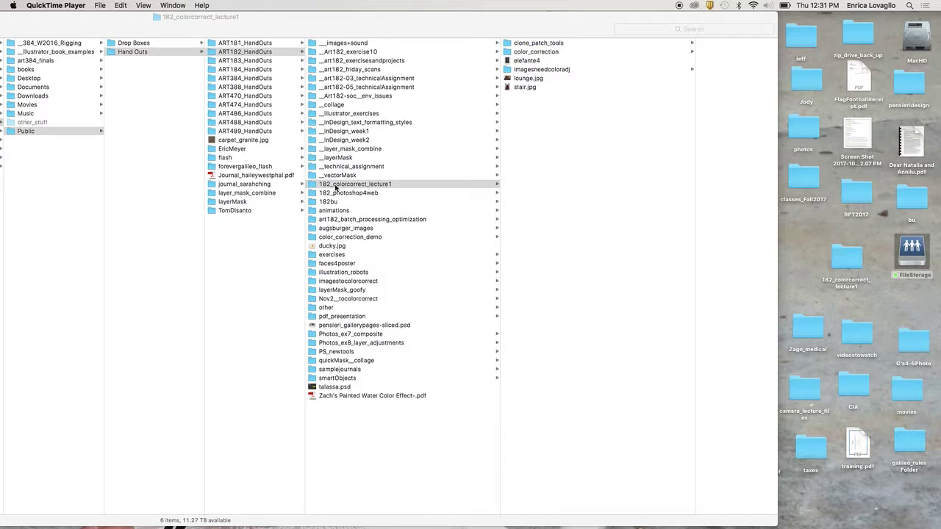
left_click(338, 177)
left_click(338, 177)
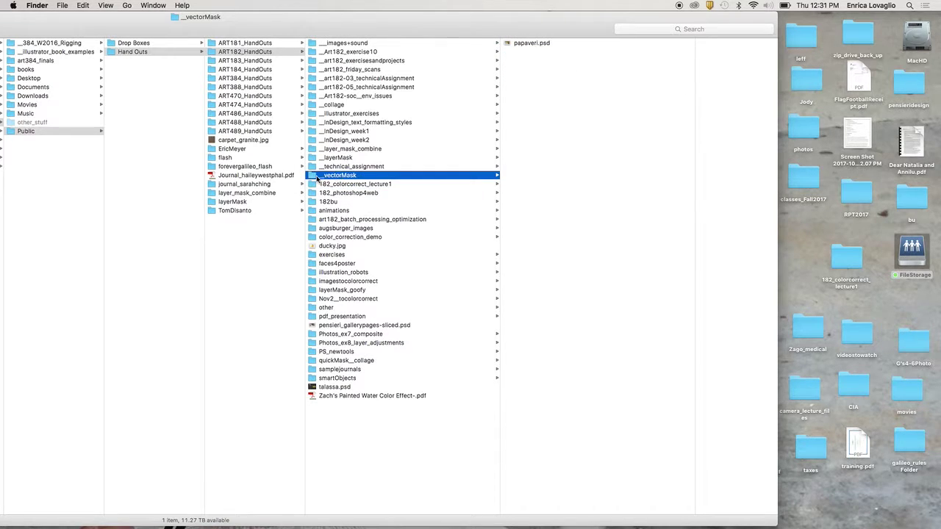
left_click_drag(338, 177, 801, 266)
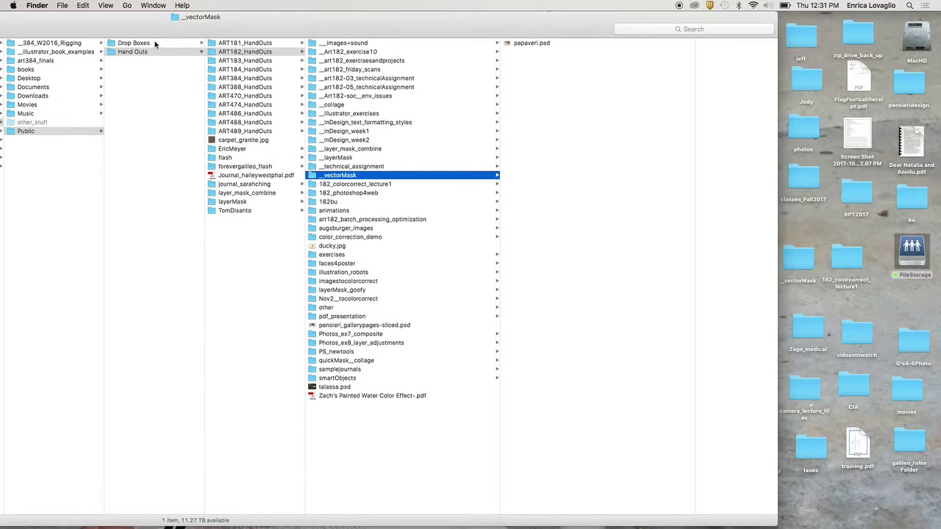
Step: Switch to Photoshop and convert the locked Background of vectorART.psd into a regular layer
mouse_move(511, 526)
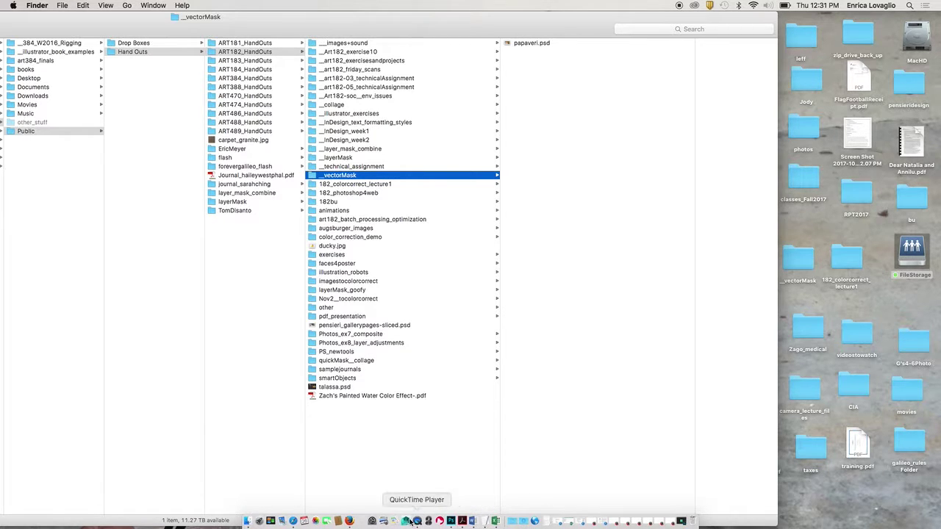
left_click(449, 521)
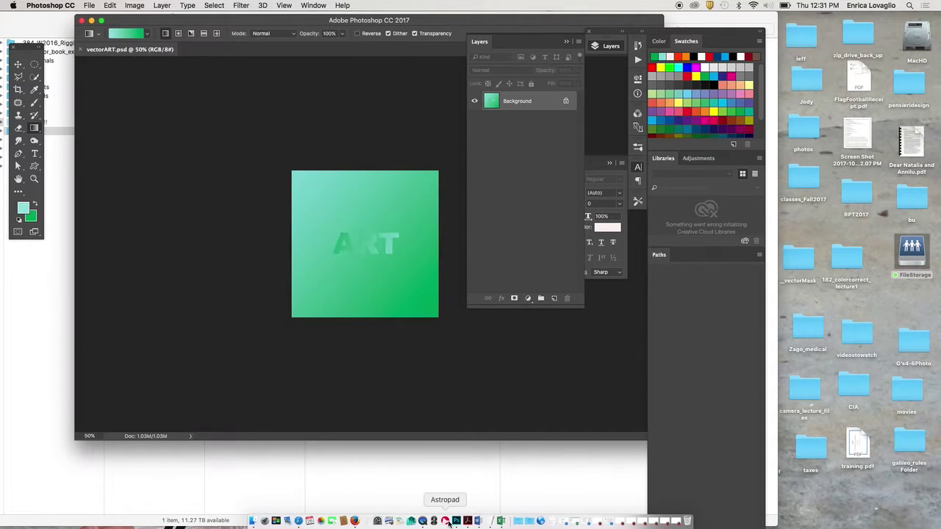
key("super+1")
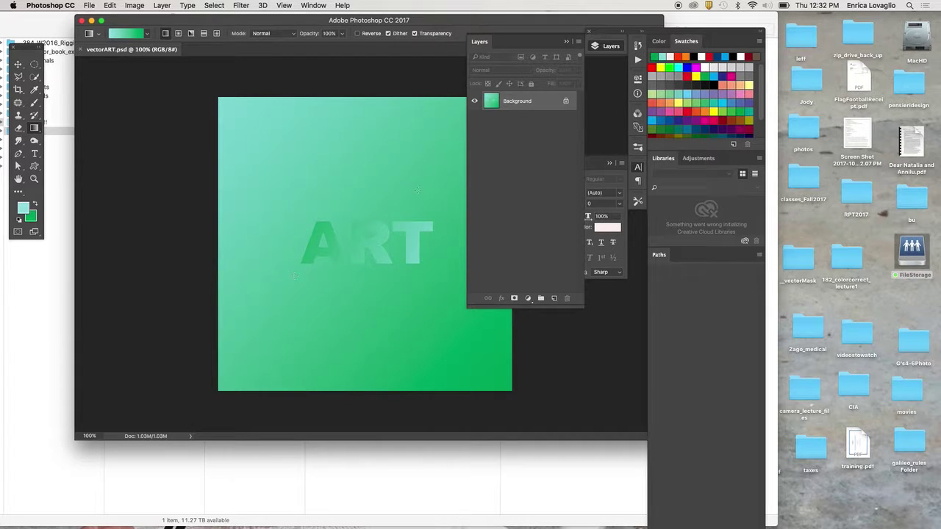
double_click(505, 102)
left_click(435, 193)
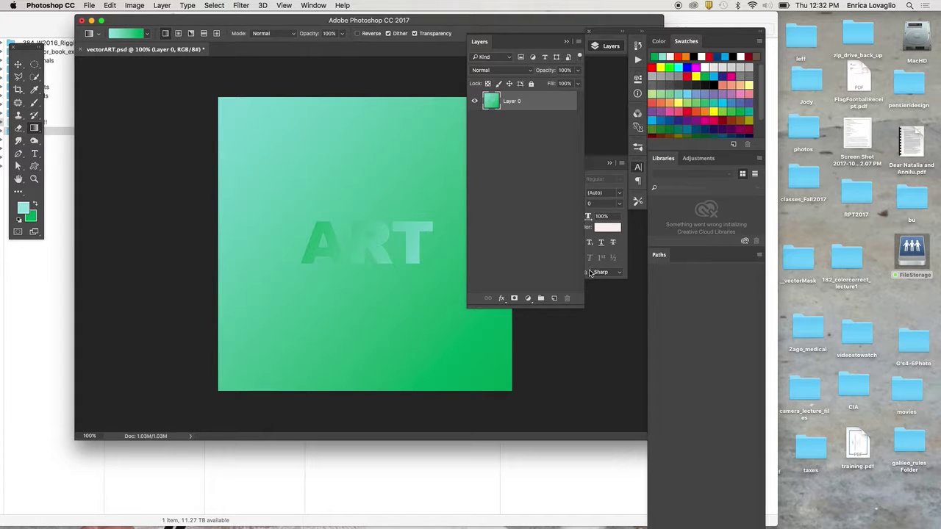
Step: Enlarge the document window, moving the docked panels clear of the canvas with the layer list open
left_click_drag(293, 20, 233, 25)
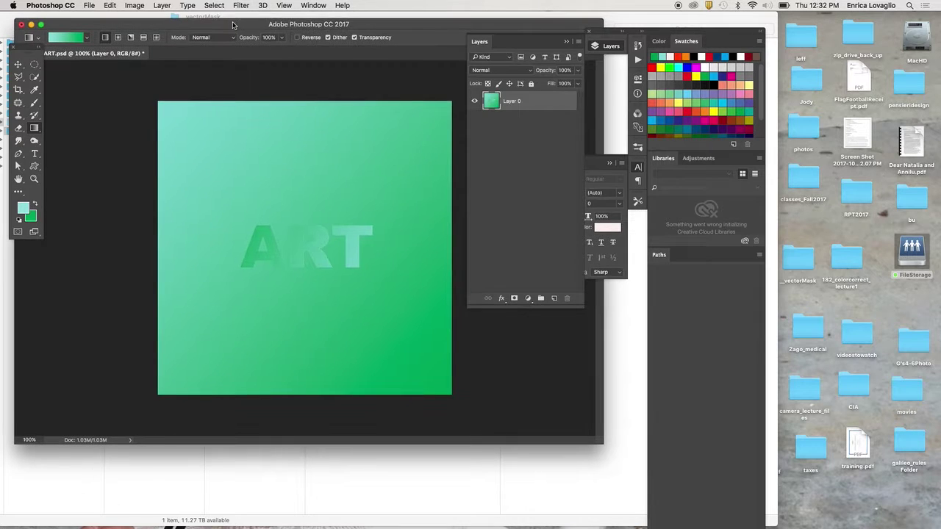
left_click_drag(601, 444, 854, 505)
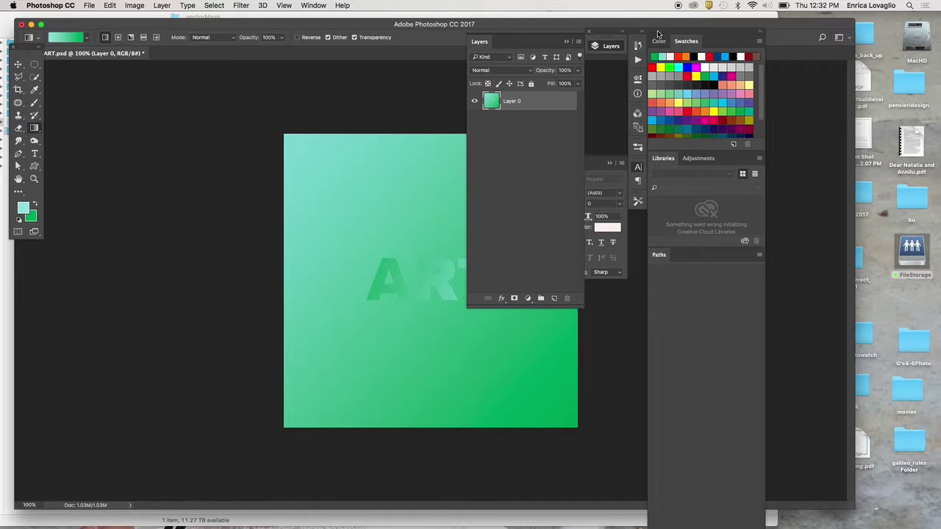
left_click_drag(659, 34, 790, 21)
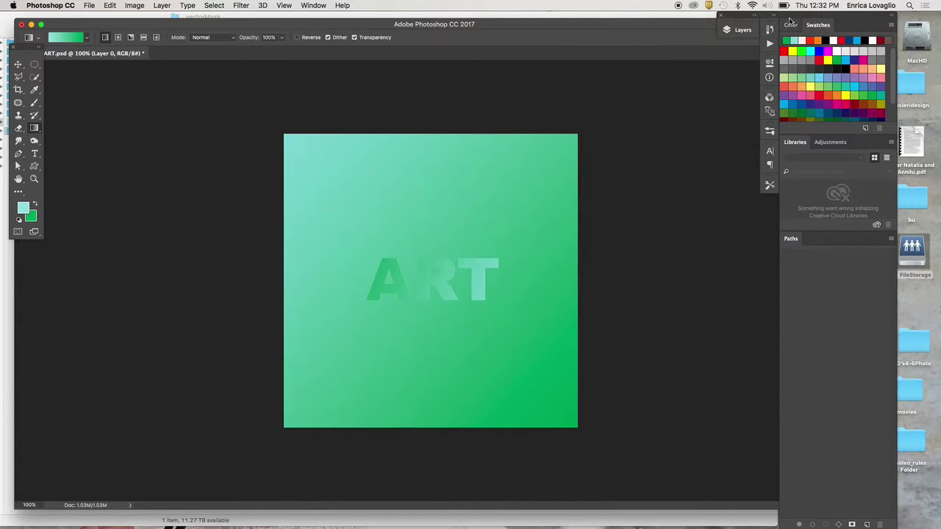
left_click(742, 30)
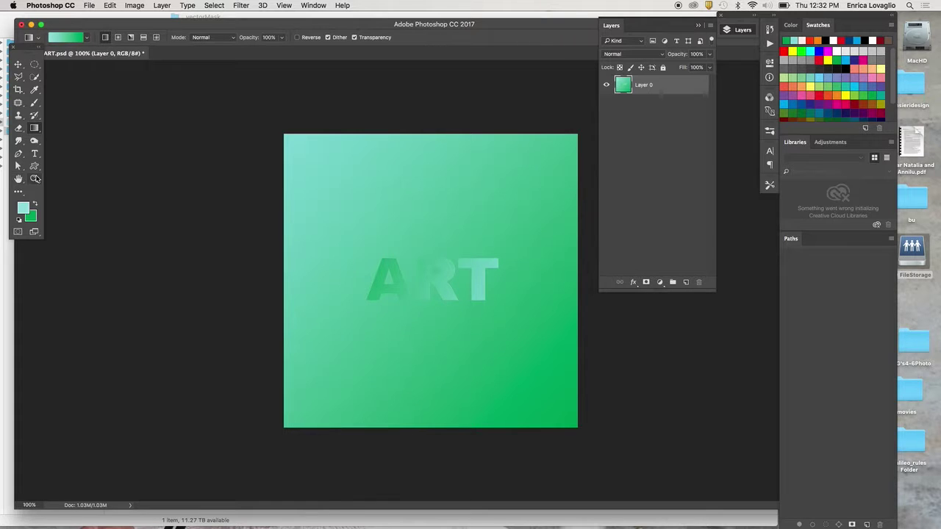
Step: Compare the Magic Wand, Polygonal Lasso, Pen and Rectangle tools as ways to select the ART lettering
left_click(34, 179)
left_click_drag(424, 264, 373, 282)
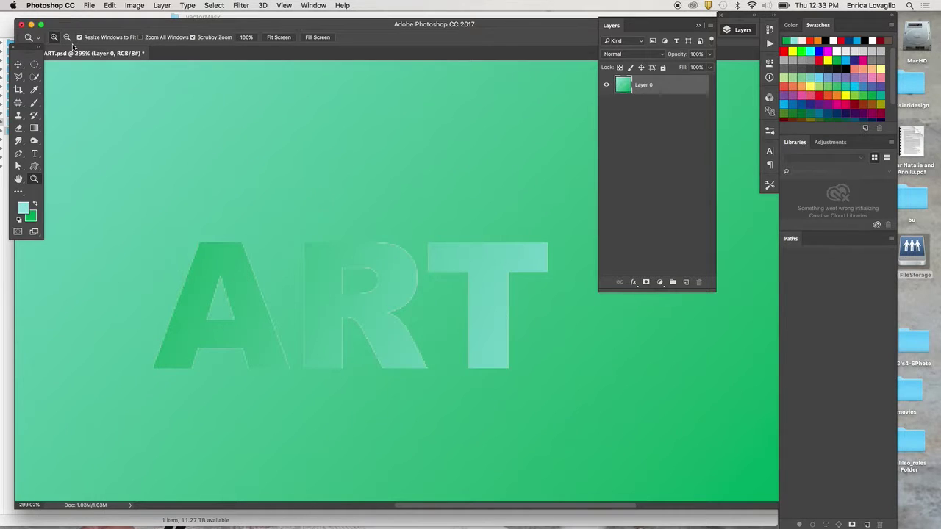
left_click_drag(34, 77, 70, 86)
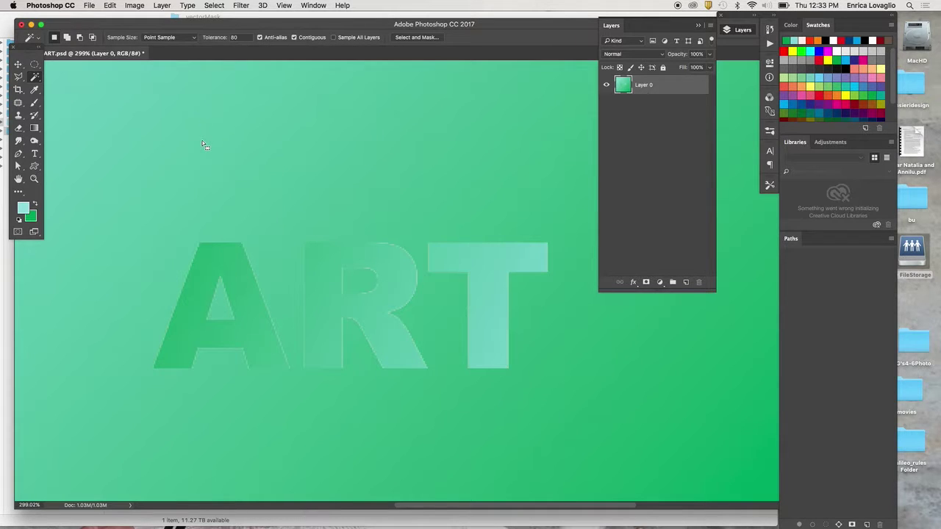
left_click(21, 77)
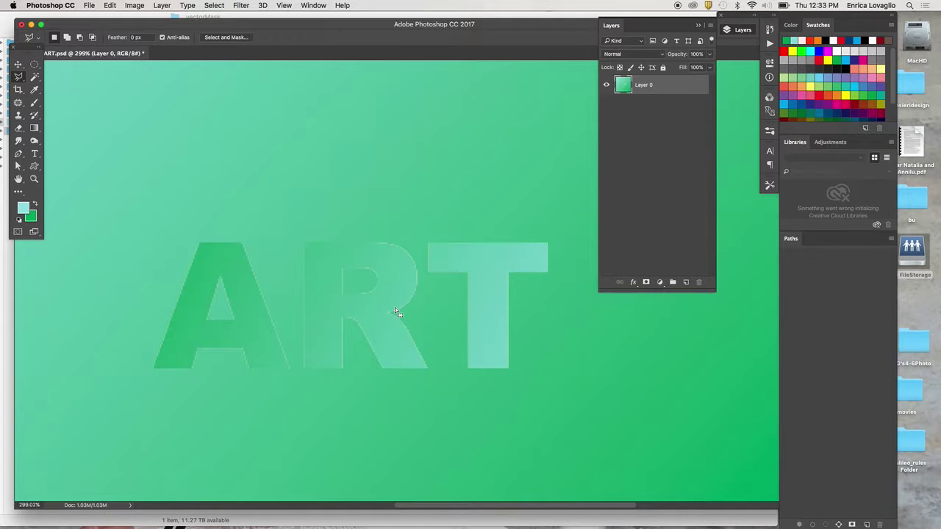
left_click(20, 153)
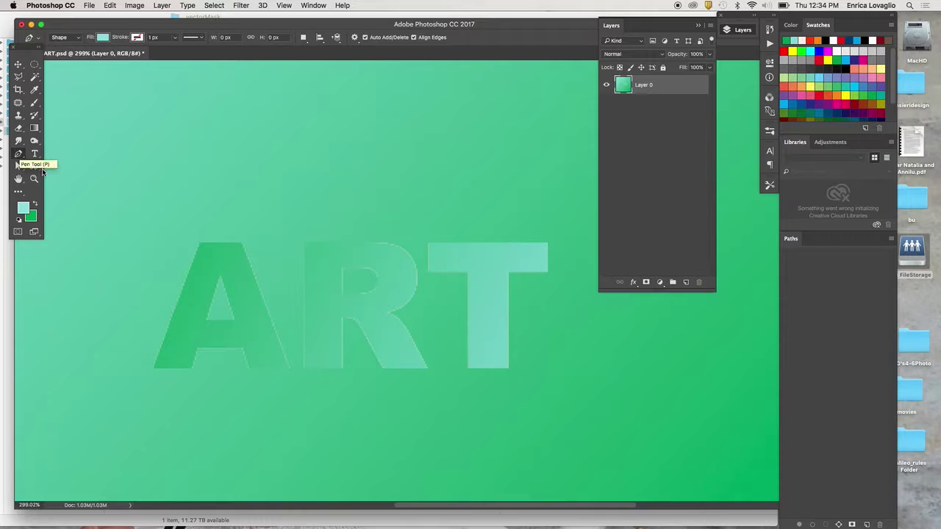
left_click(35, 167)
left_click(51, 167)
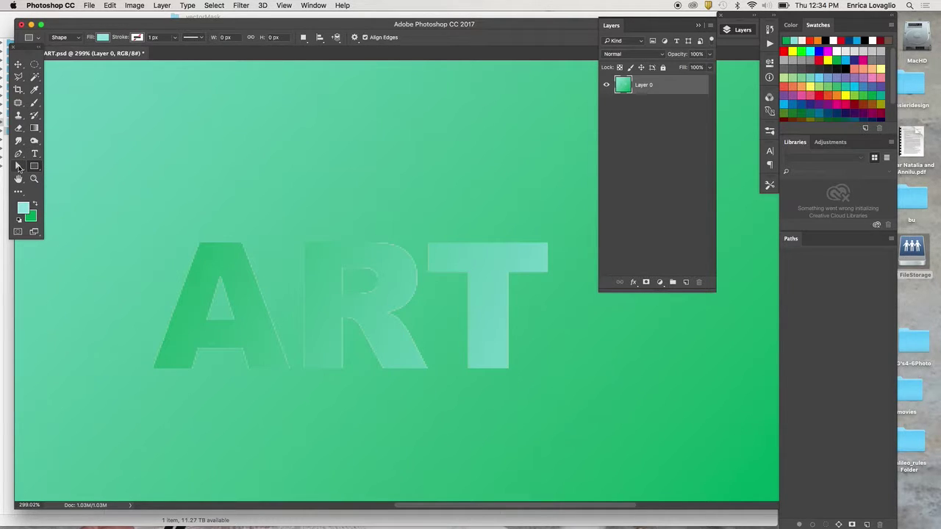
Step: Draw a filled four-point shape over the letter A with the Pen tool in Shape mode, and delete its layer
left_click(19, 154)
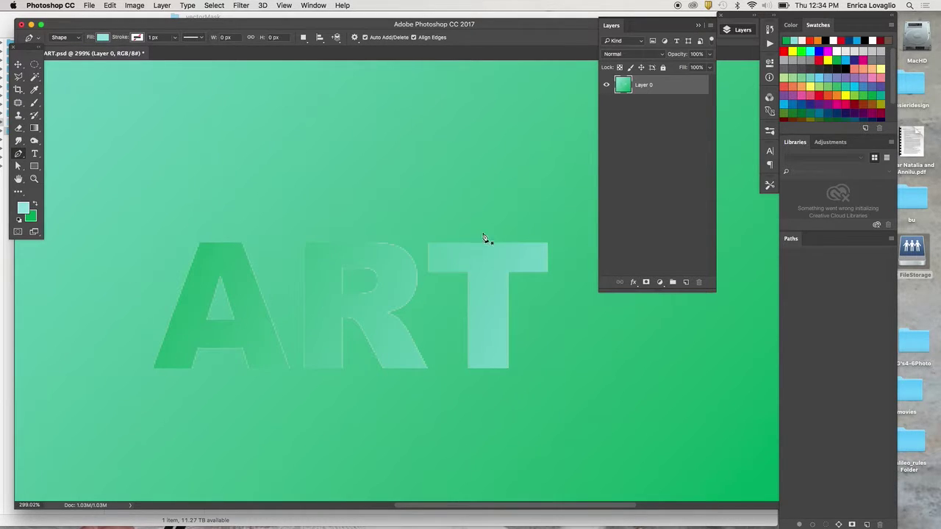
left_click(155, 366)
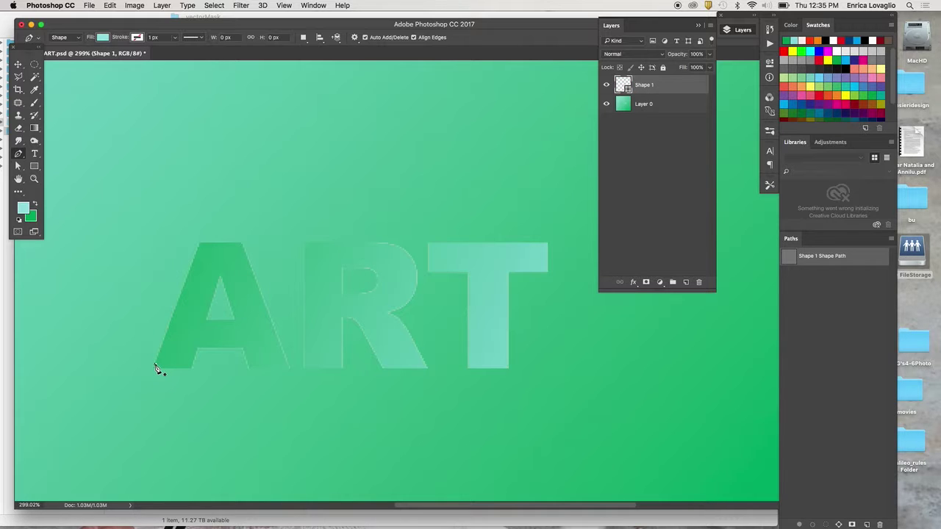
left_click(198, 247)
left_click(243, 244)
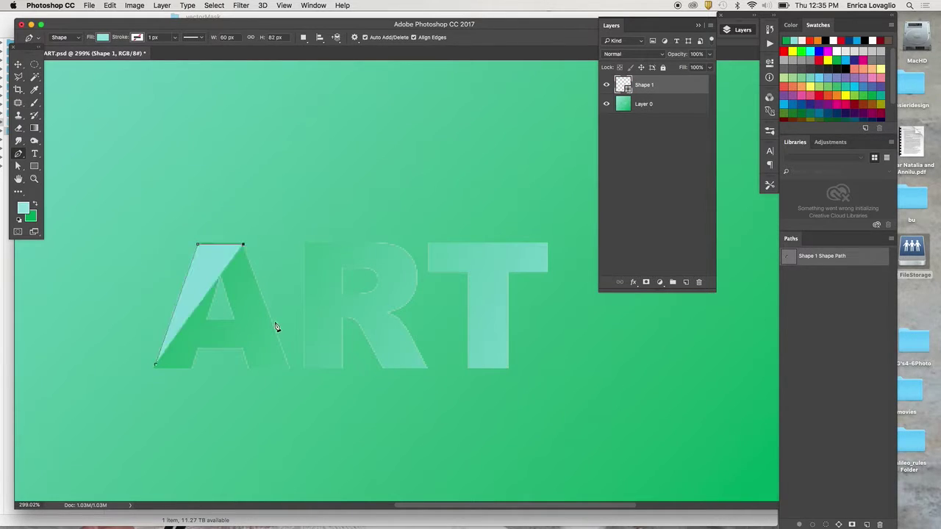
left_click(287, 365)
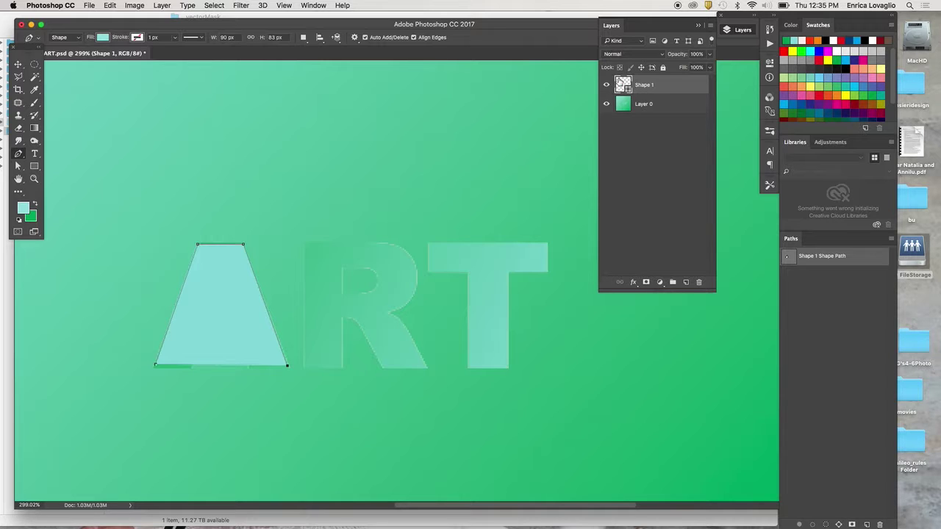
left_click(622, 83)
left_click_drag(625, 80, 701, 281)
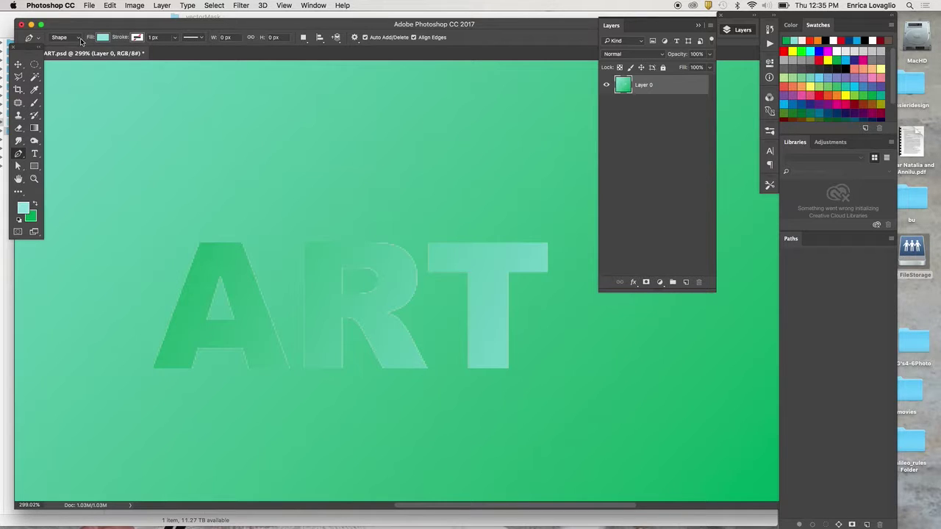
Step: Set the Pen tool to Path mode and try to set its path operation to Combine Shapes
left_click(81, 41)
left_click(57, 46)
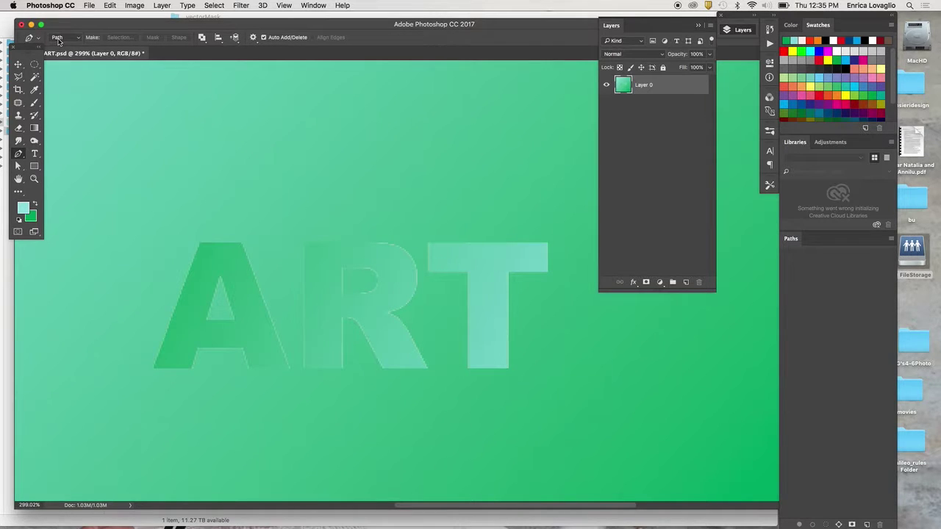
left_click(202, 39)
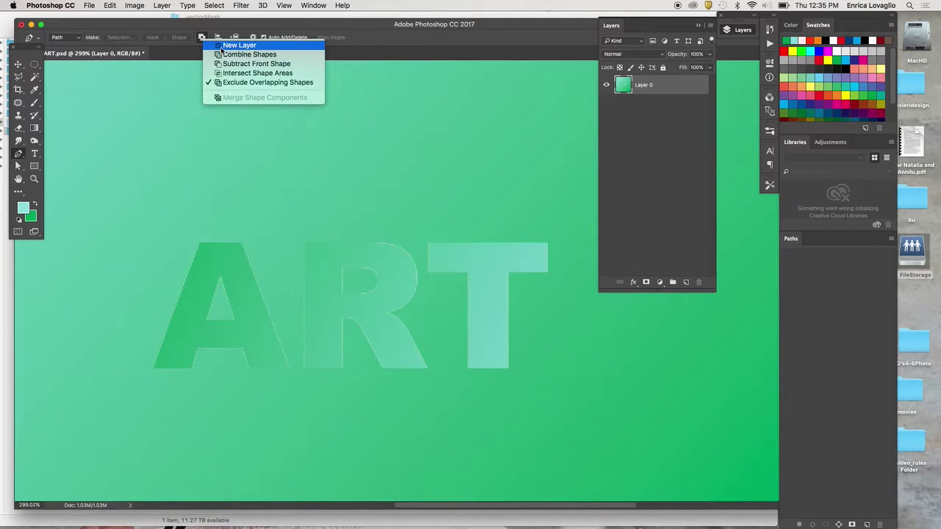
left_click(249, 54)
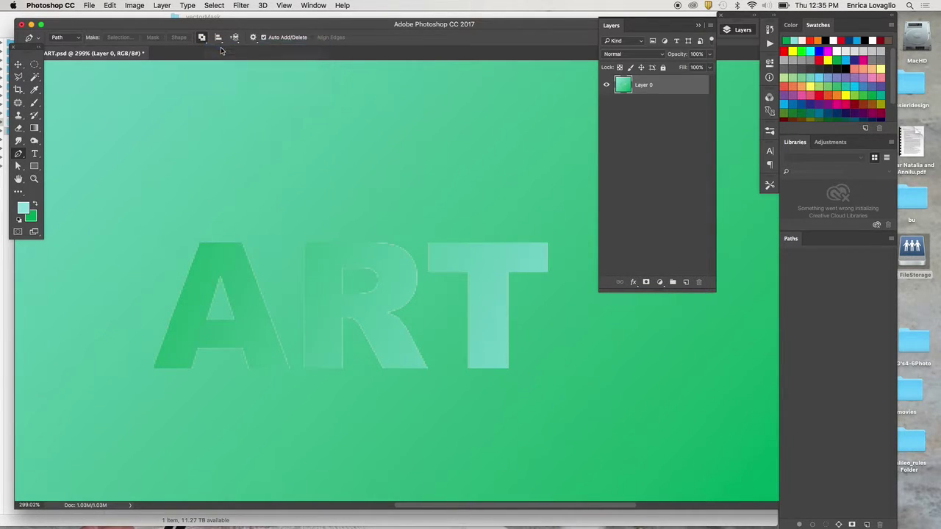
left_click(190, 369)
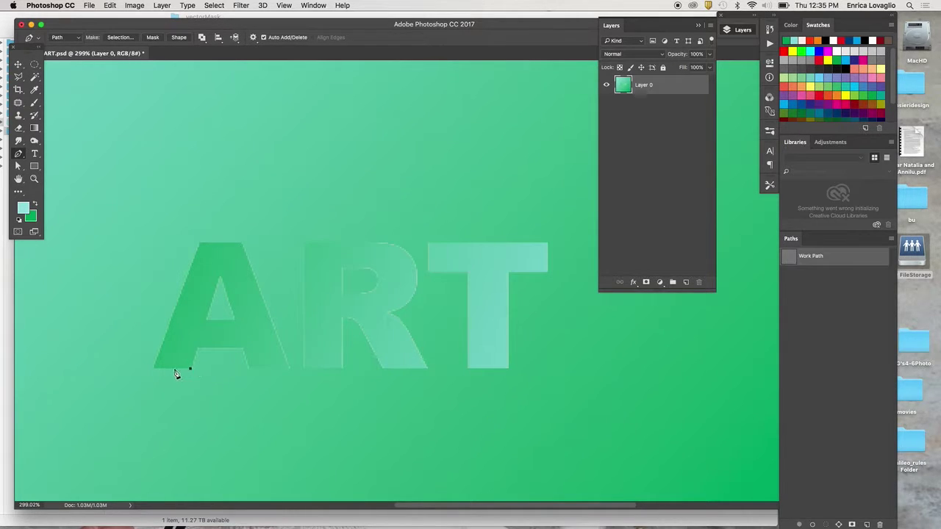
left_click(154, 368)
left_click(200, 243)
key("Return")
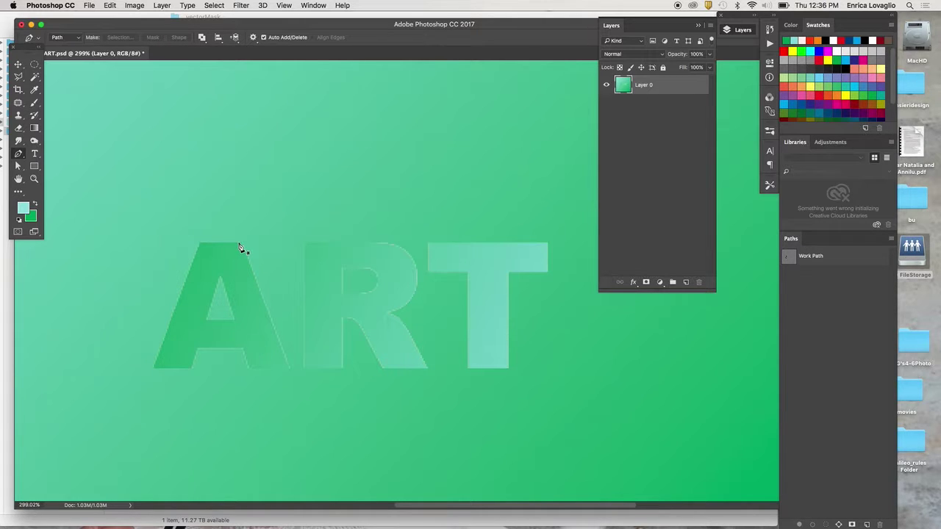
Step: Set the path operation to Combine Shapes and delete the partial work path
left_click(202, 38)
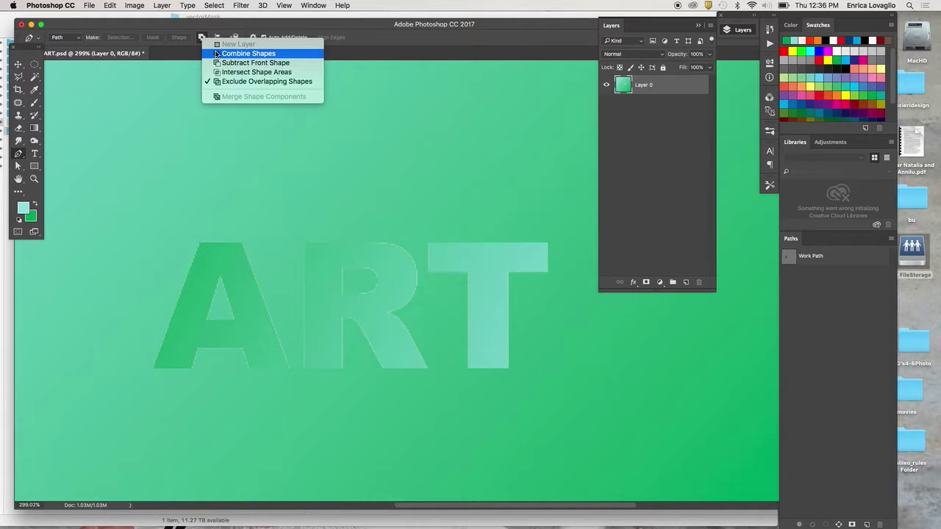
left_click(216, 55)
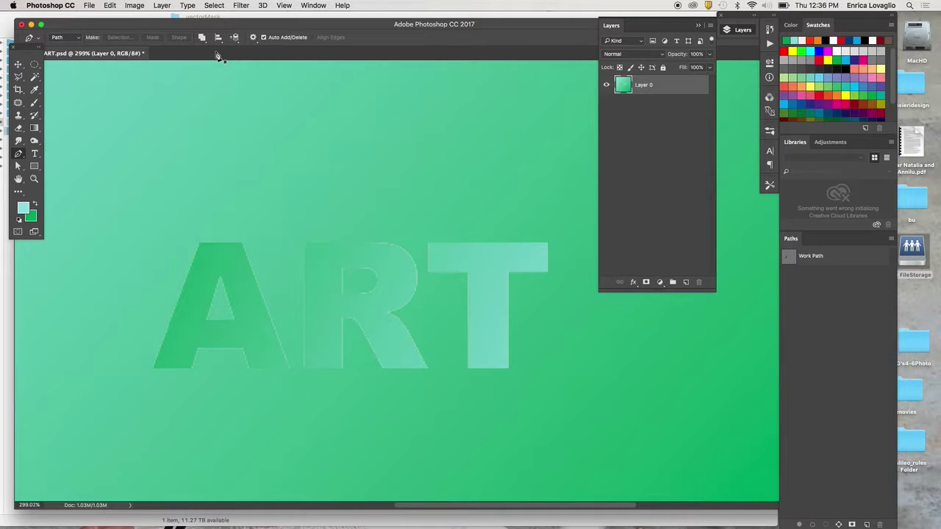
left_click_drag(786, 255, 884, 524)
Step: Trace the outer outline of the letter A as a closed Pen path, including the notch between its feet
left_click(190, 367)
left_click(153, 367)
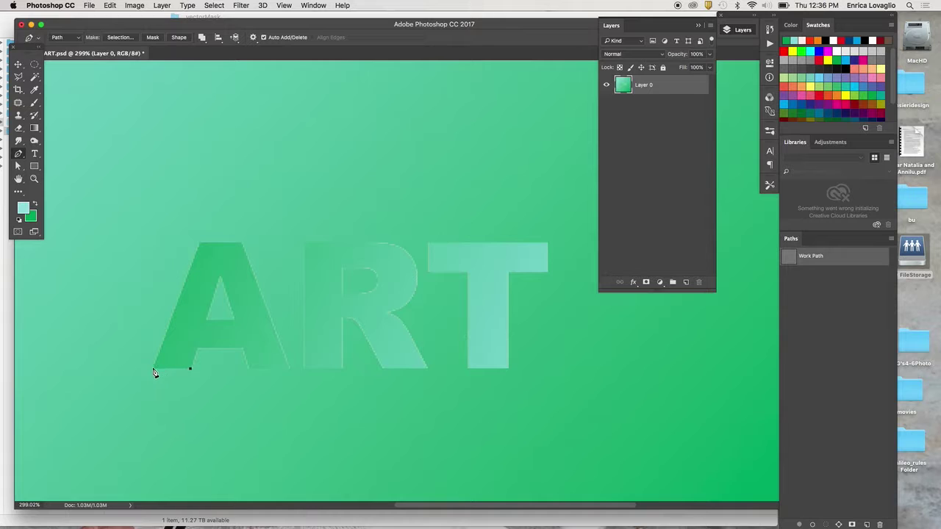
left_click(200, 242)
left_click(242, 242)
left_click(291, 370)
left_click(249, 368)
left_click(198, 348)
left_click(189, 369)
Step: Apply Subtract Front Shape to the letter A outline path and undo it
left_click(202, 40)
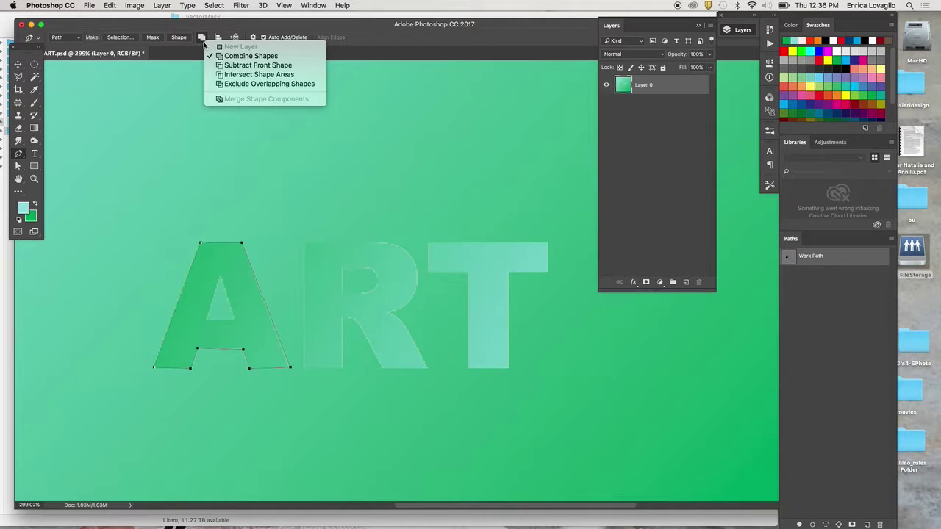
left_click(212, 66)
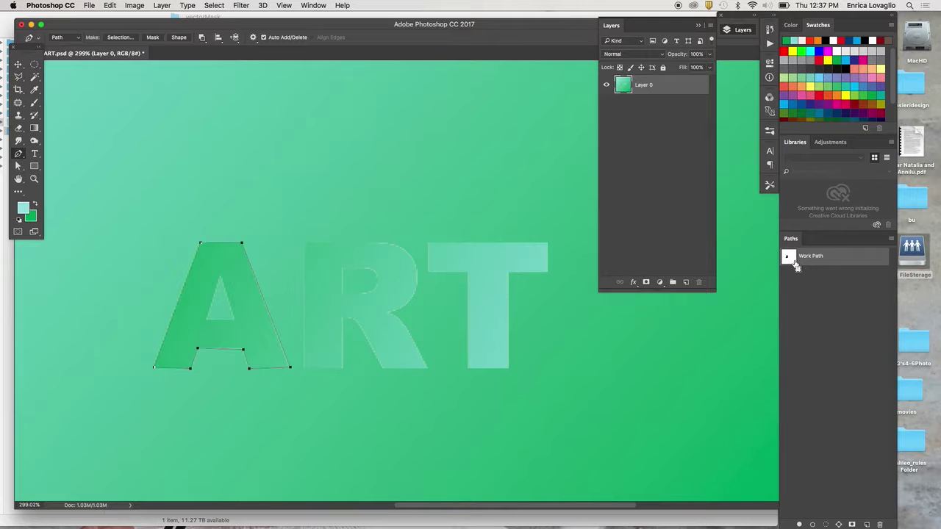
key("super+z")
Step: Apply Subtract Front Shape to the letter A outline and trace its inner triangle as a separate closed Pen path
left_click(202, 38)
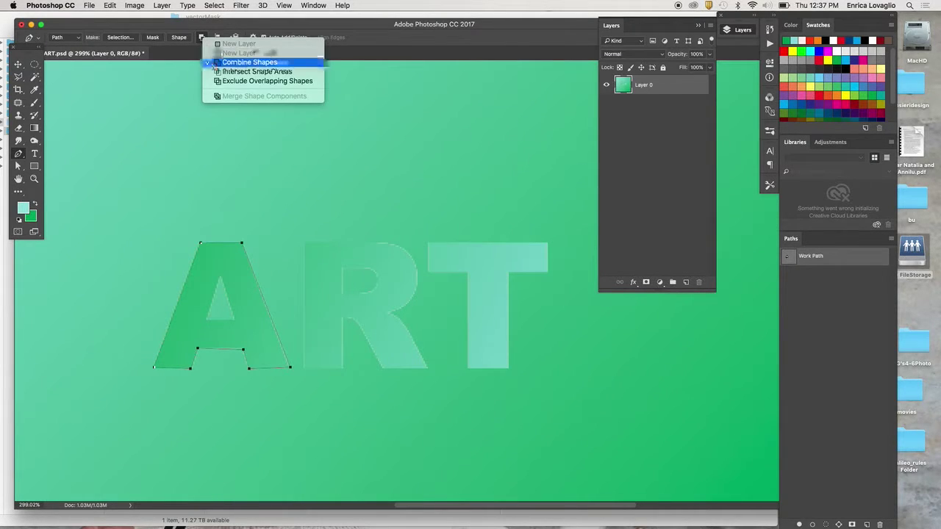
left_click(217, 66)
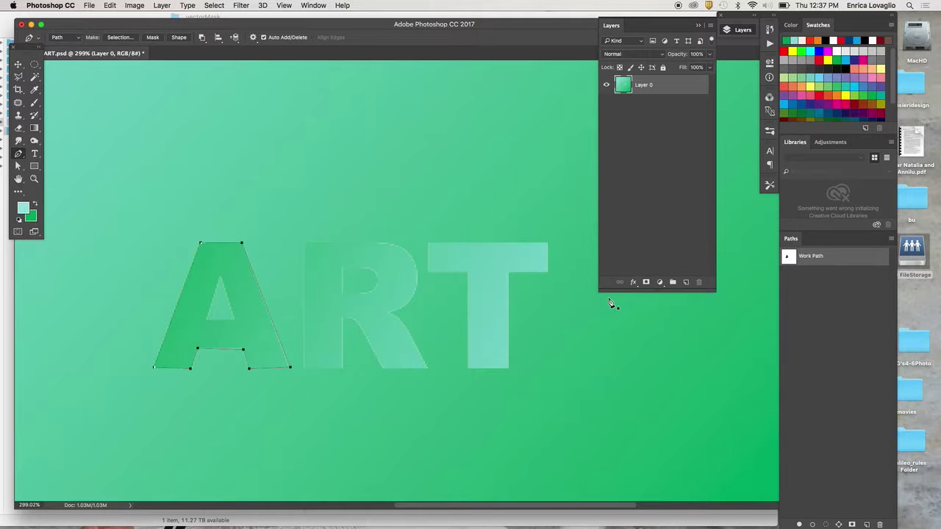
left_click(235, 321)
left_click(205, 320)
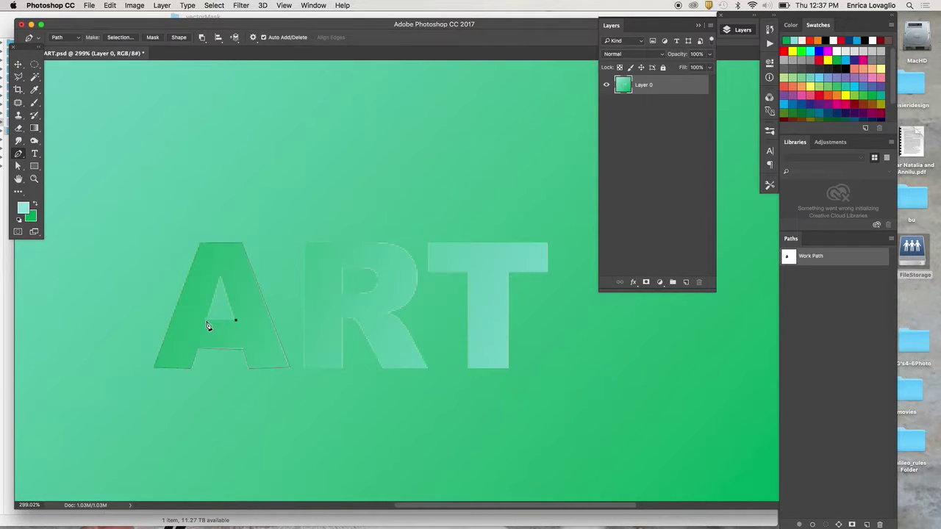
left_click(219, 275)
Step: Set the inner triangle's path operation to Combine Shapes and load the work path as a selection
left_click(201, 37)
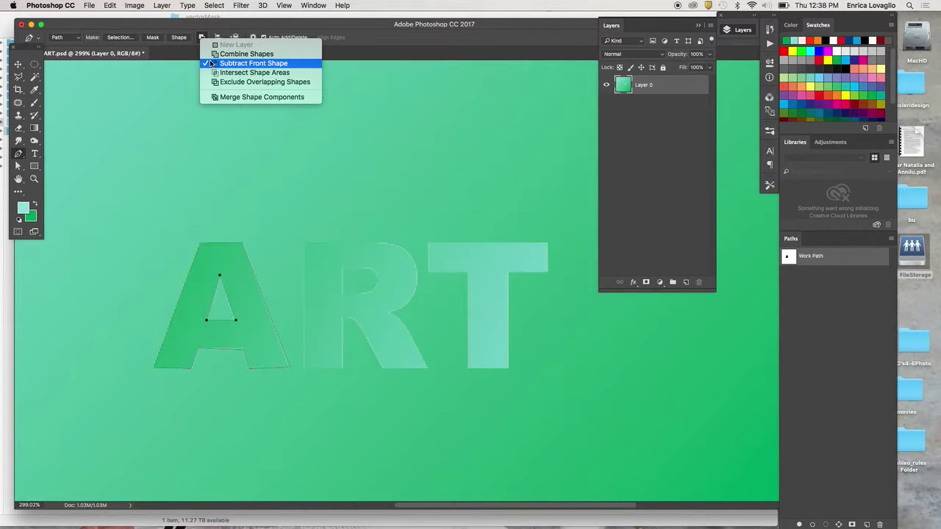
left_click(215, 55)
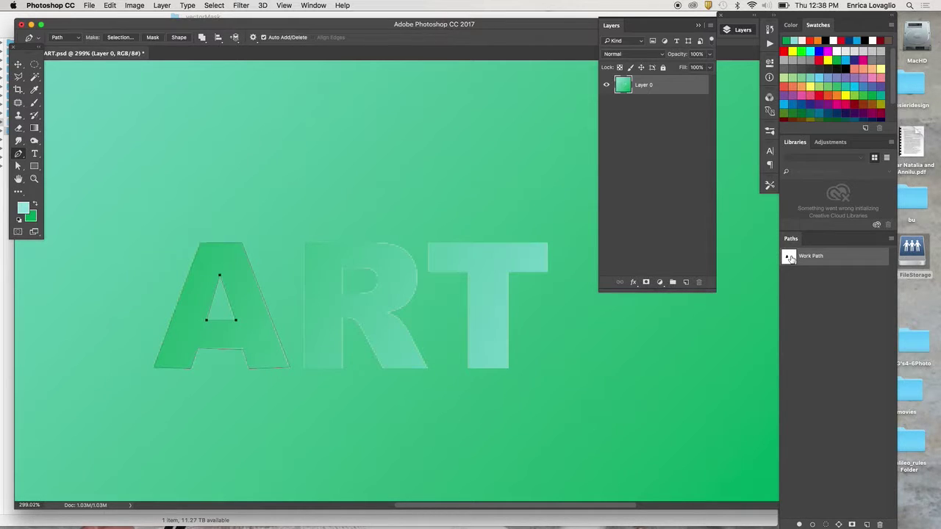
left_click_drag(790, 257, 790, 259)
left_click(790, 257, "super")
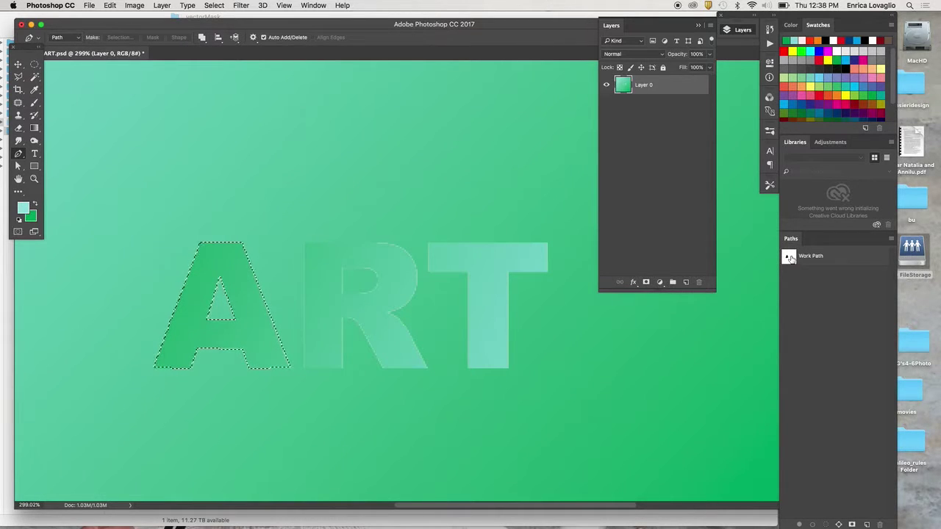
key("super+0")
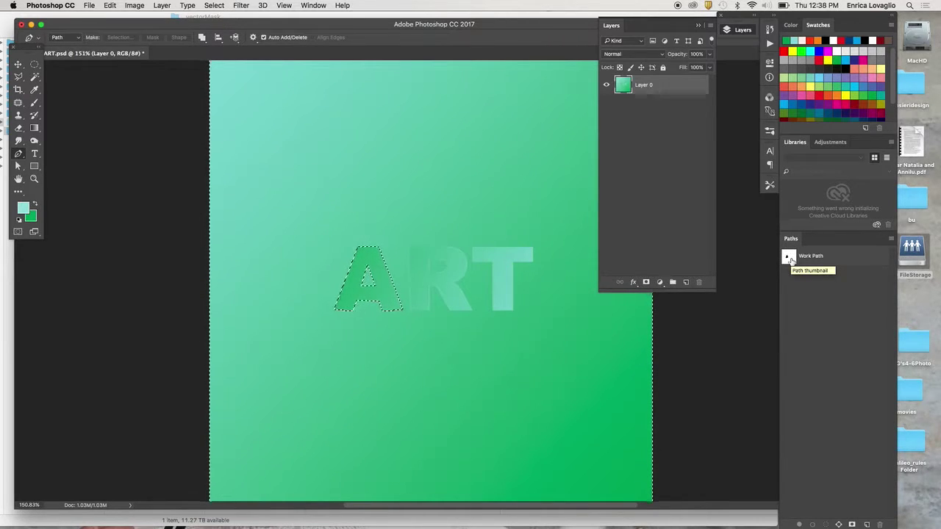
Step: Invert the selection so it covers only the letter A, and add a new layer above Layer 0
left_click(216, 6)
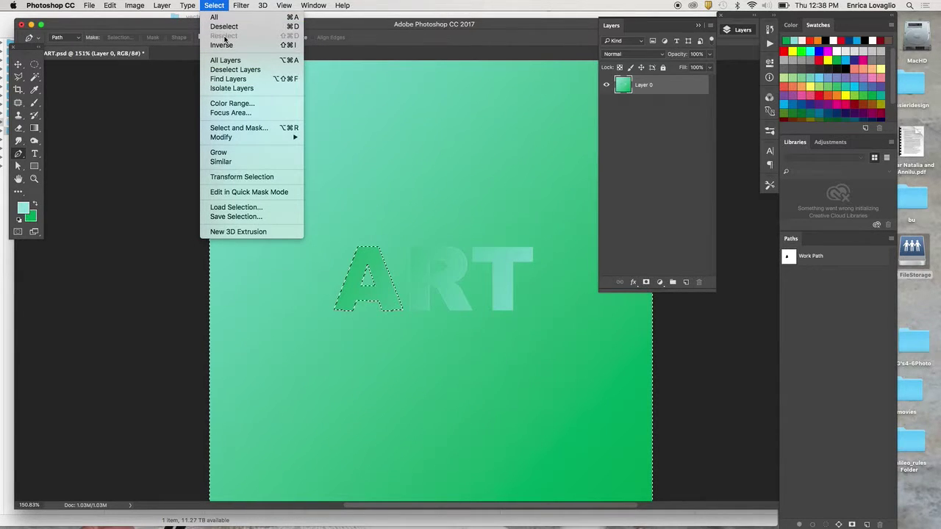
left_click(292, 47)
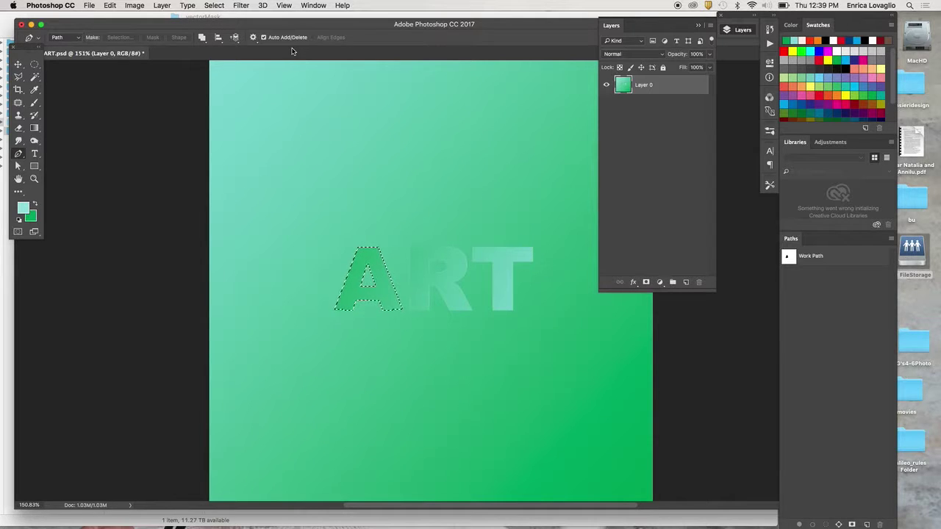
left_click(686, 283)
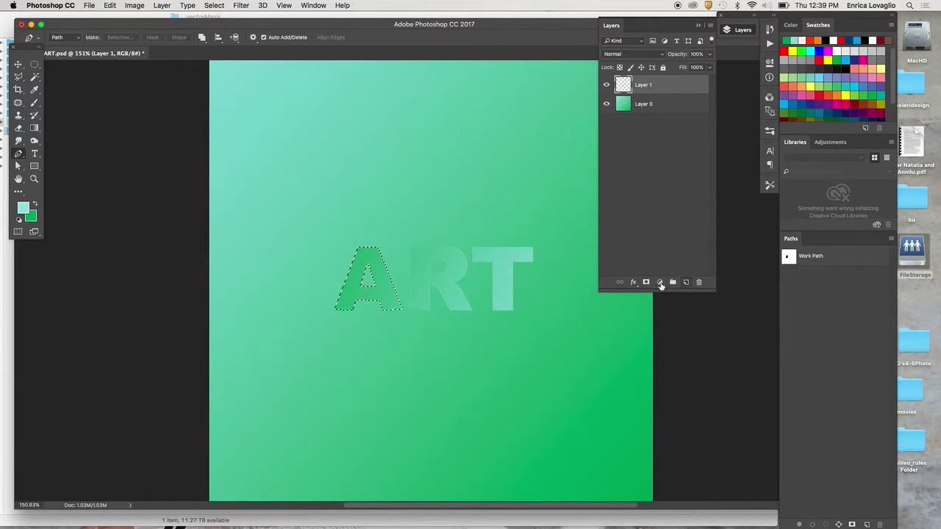
Step: Set the foreground color to a deep blue and fill the letter A selection with it on Layer 1, clearing the selection
left_click(23, 208)
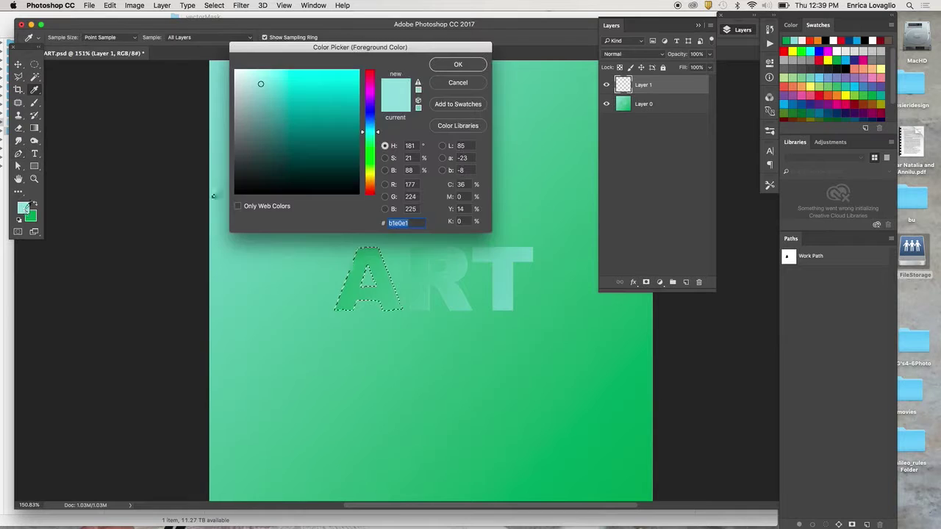
left_click(332, 161)
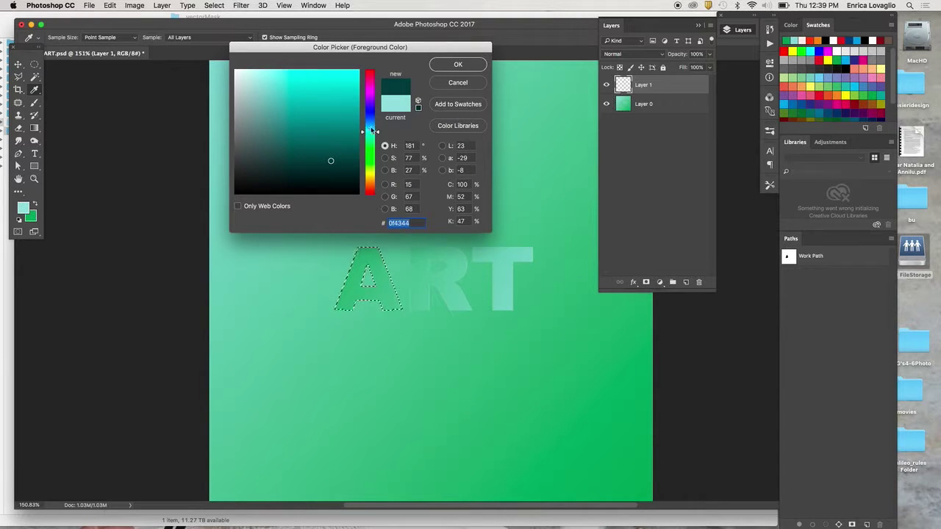
left_click_drag(374, 130, 378, 112)
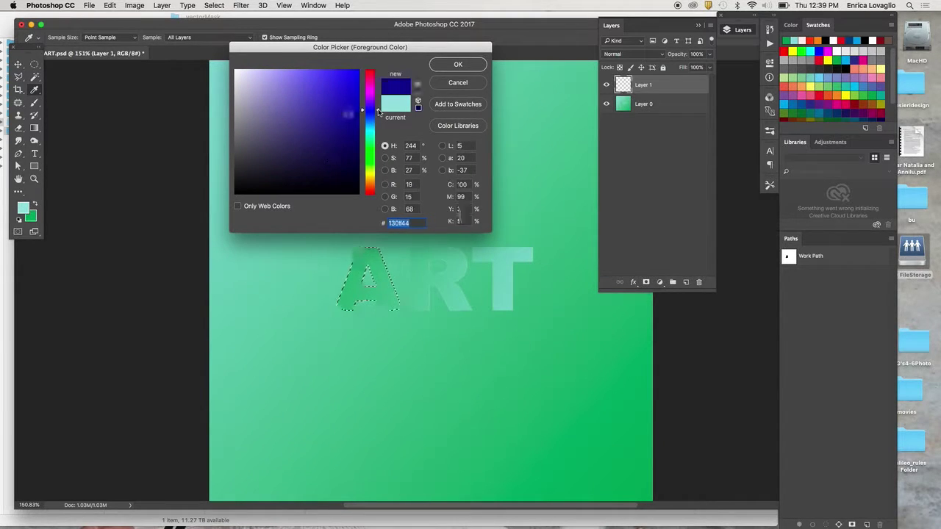
left_click(452, 67)
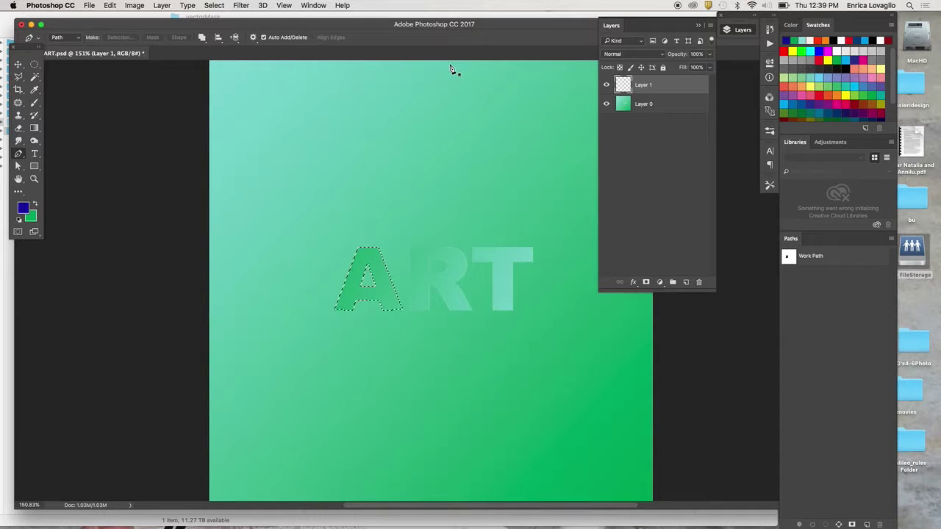
key("alt+BackSpace")
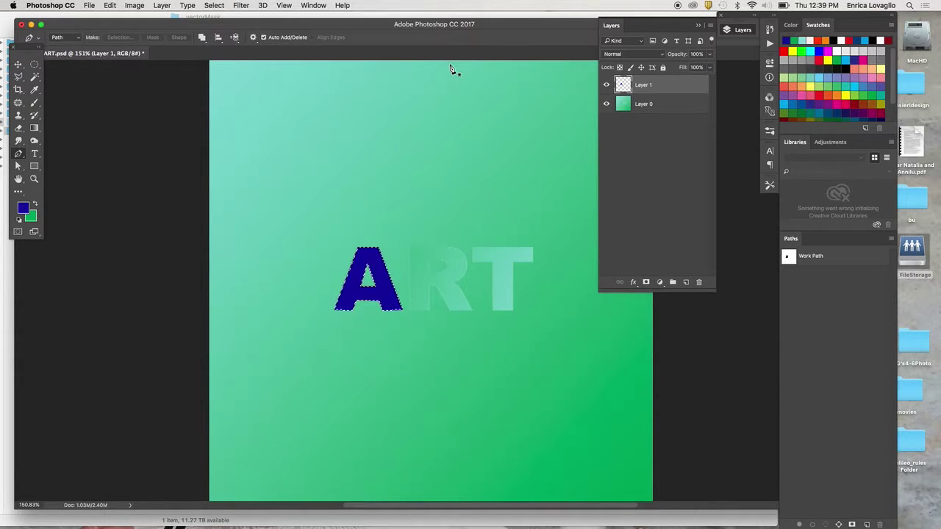
key("ctrl+d")
Step: Begin a Pen path on the letter R, tracing the stem's base and outer side, the top edge and the bowl's outer curve
left_click(34, 180)
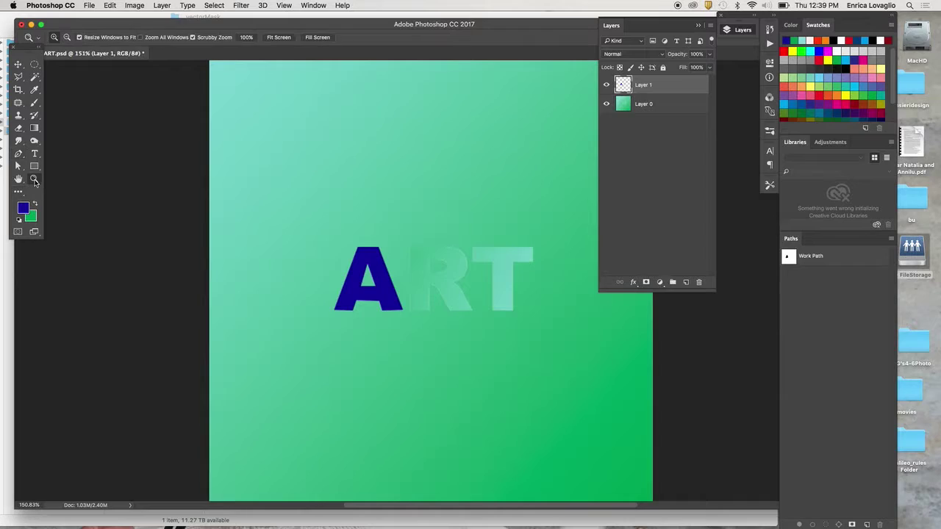
left_click_drag(443, 284, 488, 332)
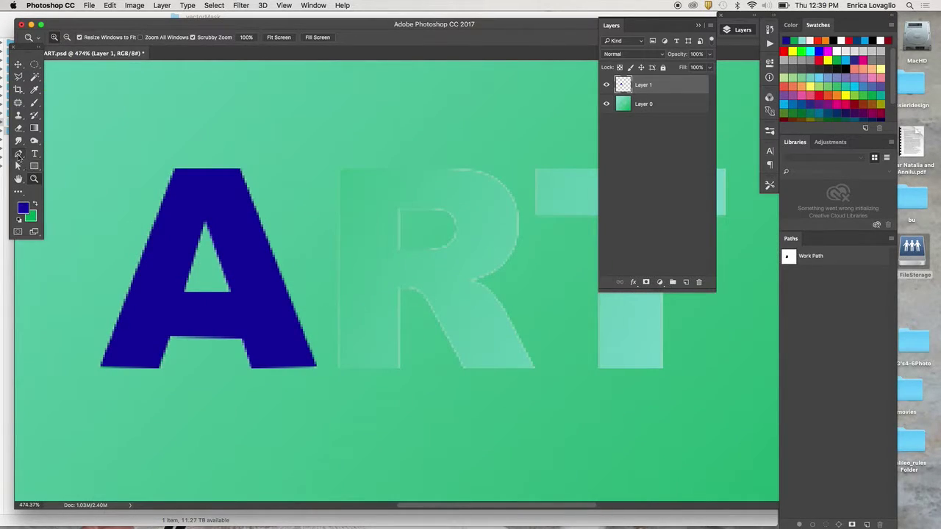
left_click(19, 154)
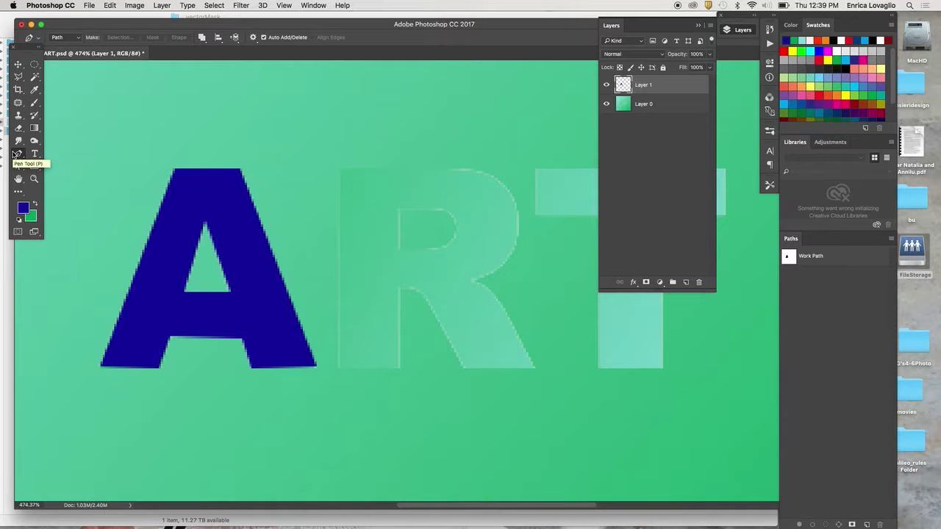
left_click(401, 372)
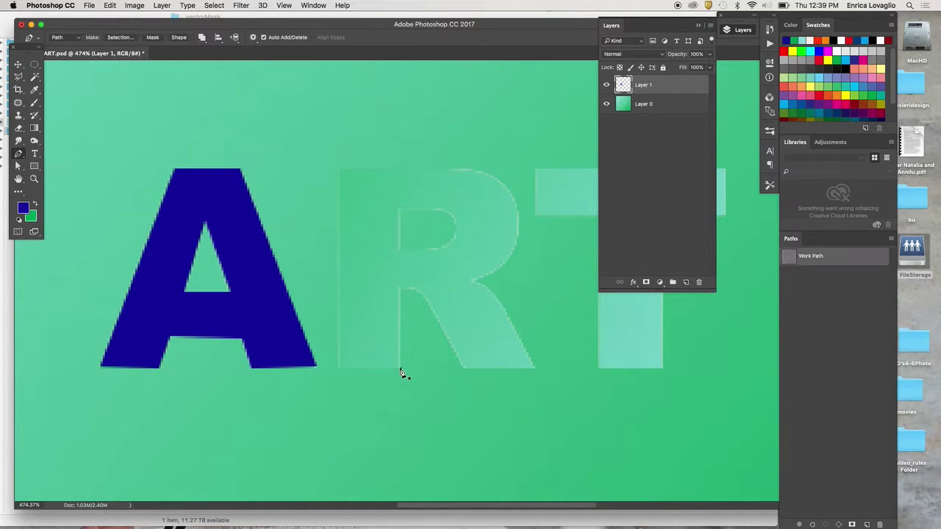
left_click(337, 368)
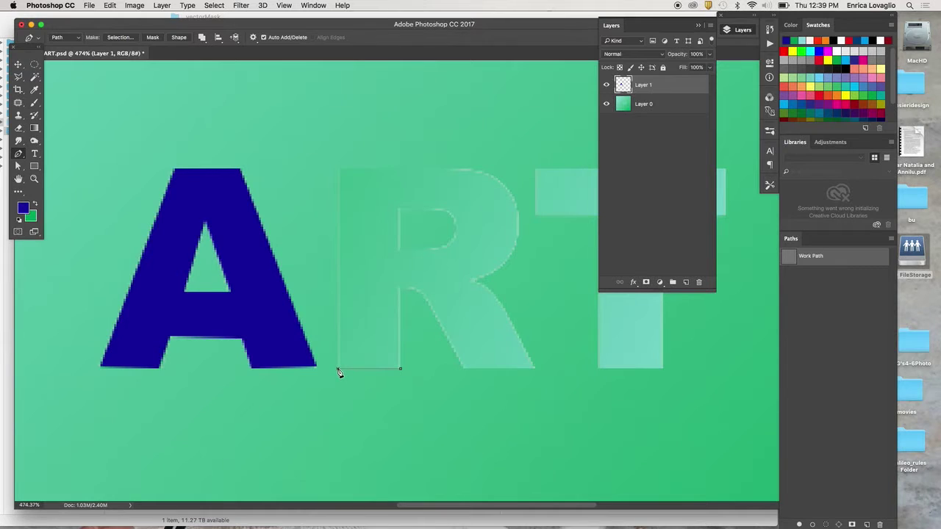
left_click(339, 172)
left_click_drag(465, 169, 493, 170)
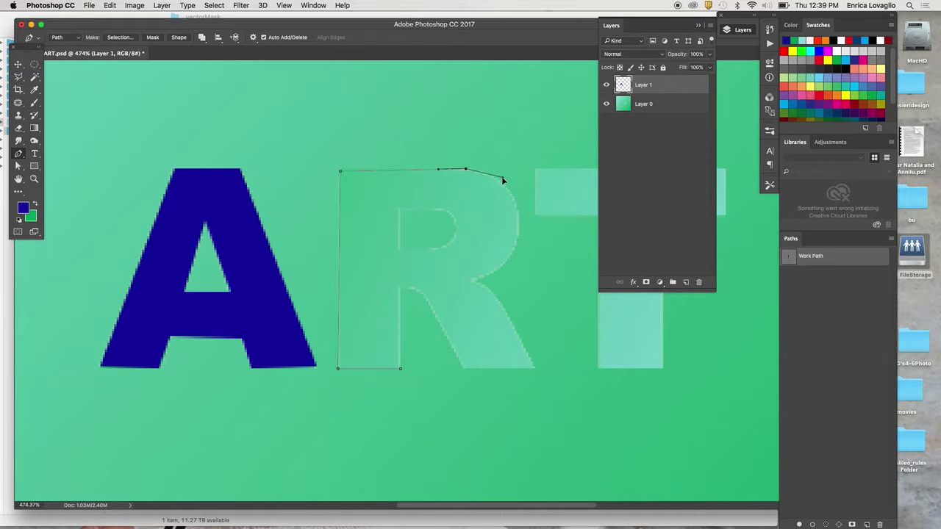
left_click(519, 226)
left_click_drag(519, 229, 518, 249)
Step: Continue the letter R path from the bowl around the diagonal leg and the notch, closing it at the stem's base
mouse_move(475, 282)
left_mouse_down()
mouse_move(448, 289)
mouse_move(502, 295)
mouse_move(513, 327)
left_mouse_up()
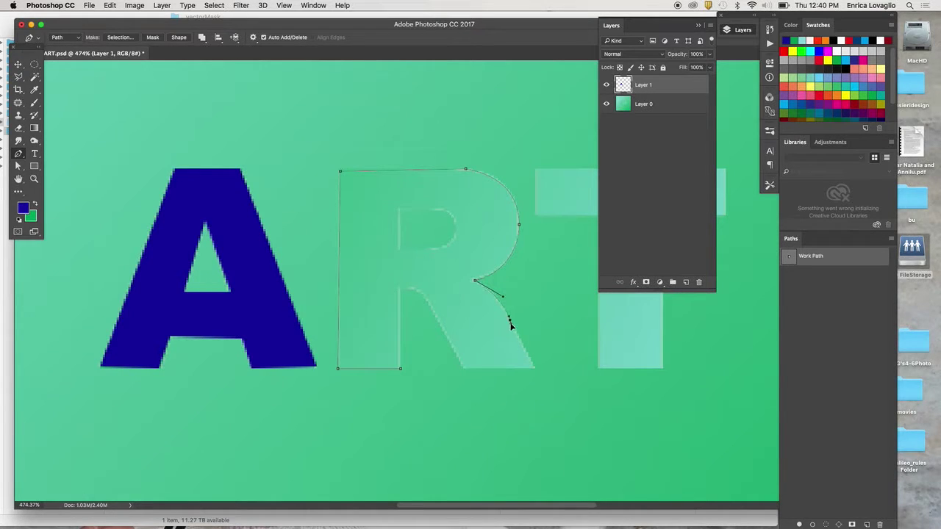
left_click(535, 369)
left_click(509, 368)
left_click(463, 368)
left_click_drag(429, 303, 380, 293)
left_click(401, 369)
Step: Convert the anchor at the top of the letter R's notch, beside the stem, into a corner point
left_click(21, 155)
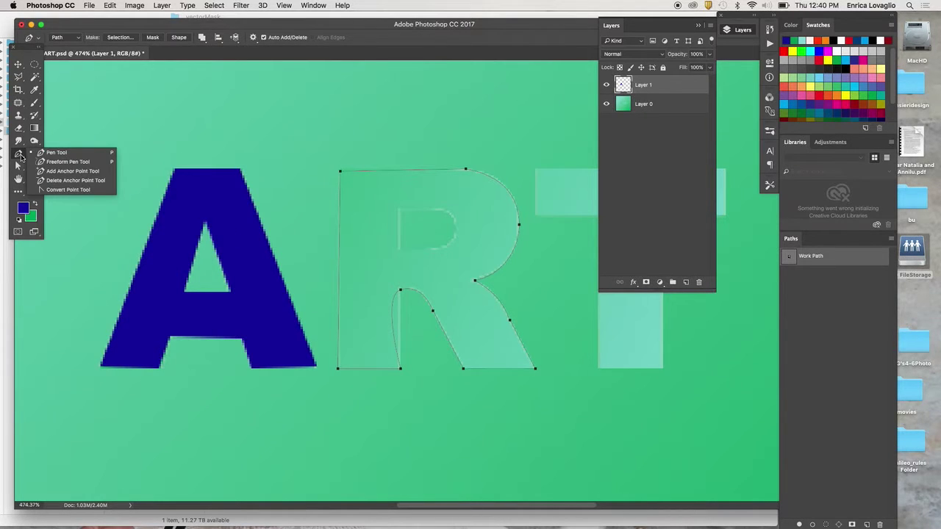
left_click(67, 189)
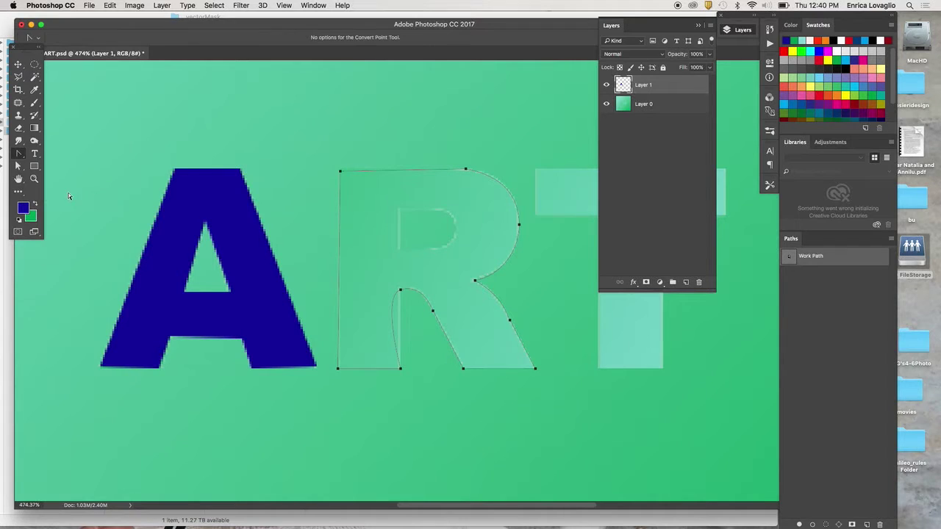
left_click(400, 291)
left_click(19, 155)
left_click(40, 152)
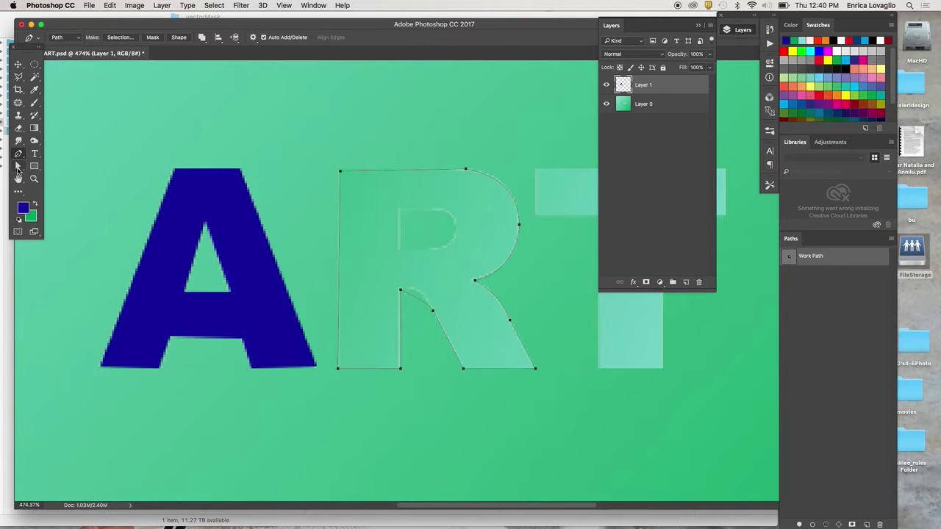
Step: Adjust the direction handle of the anchor on the leg's inner edge so the path follows the letter R's notch curve
left_click(18, 169)
left_click(42, 175)
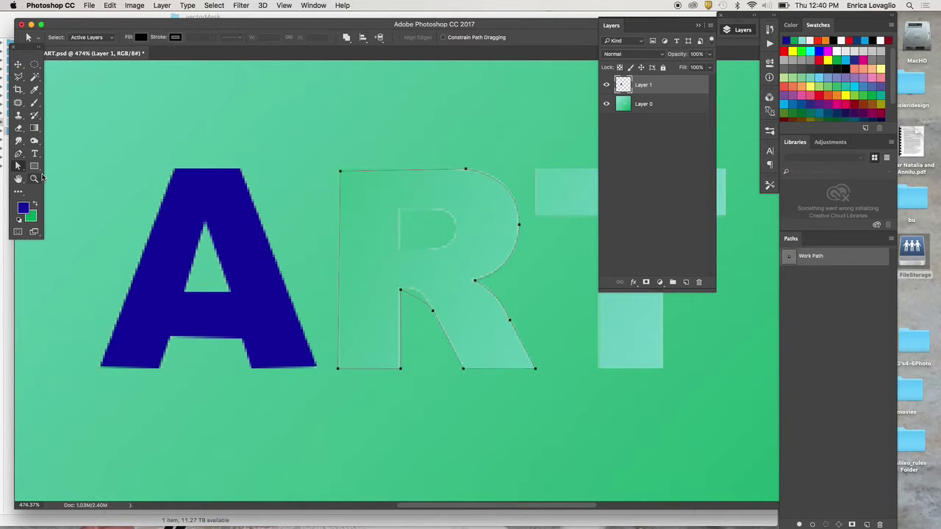
left_click(430, 306)
left_click_drag(423, 286, 418, 280)
Step: Apply Subtract Front Shape to the letter R outline and trace the enclosed area of its bowl as a closed Pen path
left_click(346, 37)
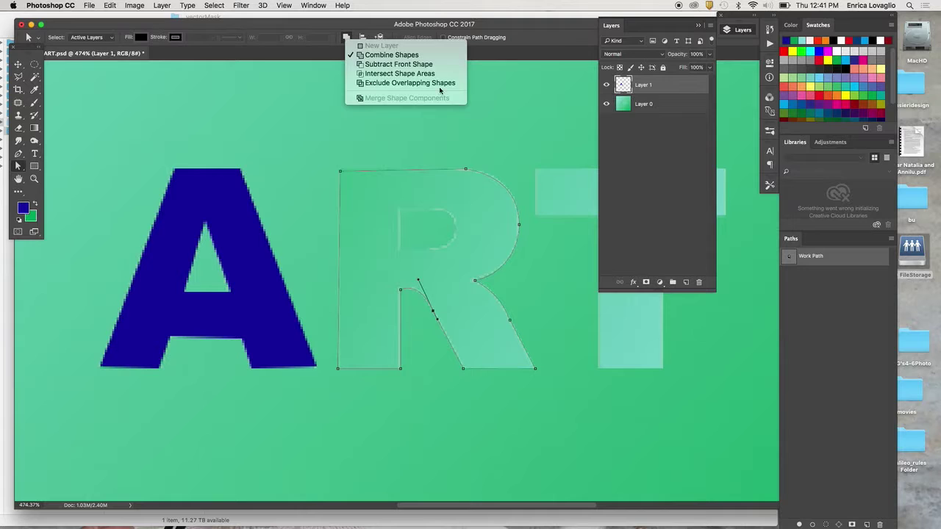
left_click(427, 65)
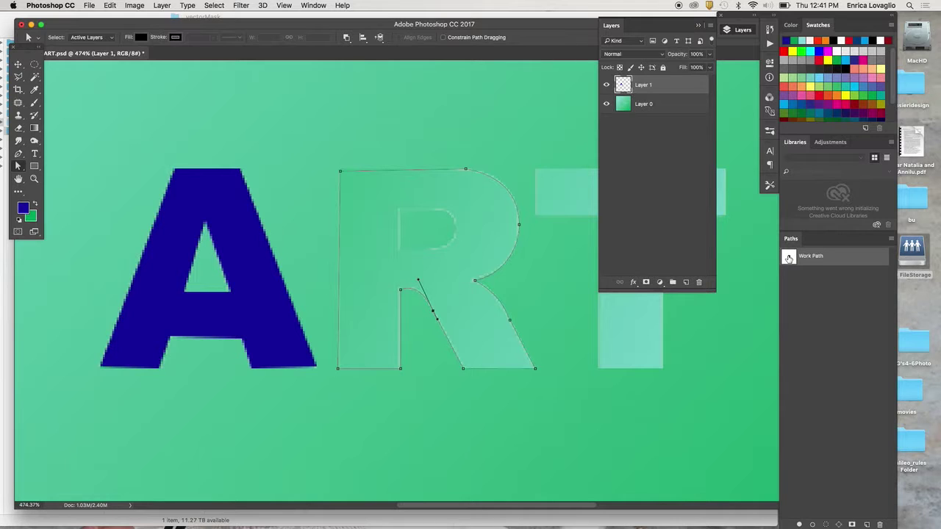
left_click(18, 153)
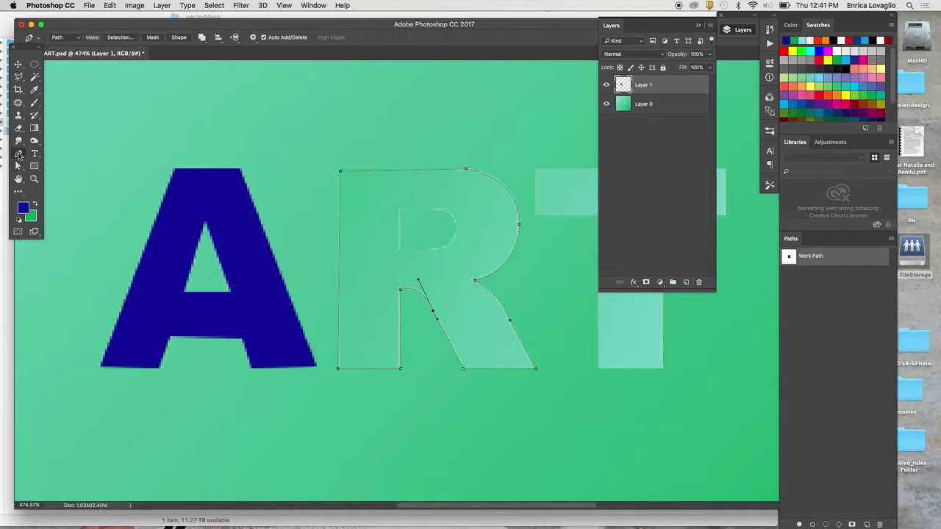
left_click(398, 250)
left_click(398, 209)
left_click_drag(435, 208, 456, 212)
left_click_drag(437, 251, 410, 263)
key("super+z")
left_click_drag(445, 248, 422, 260)
left_click_drag(421, 261, 416, 250)
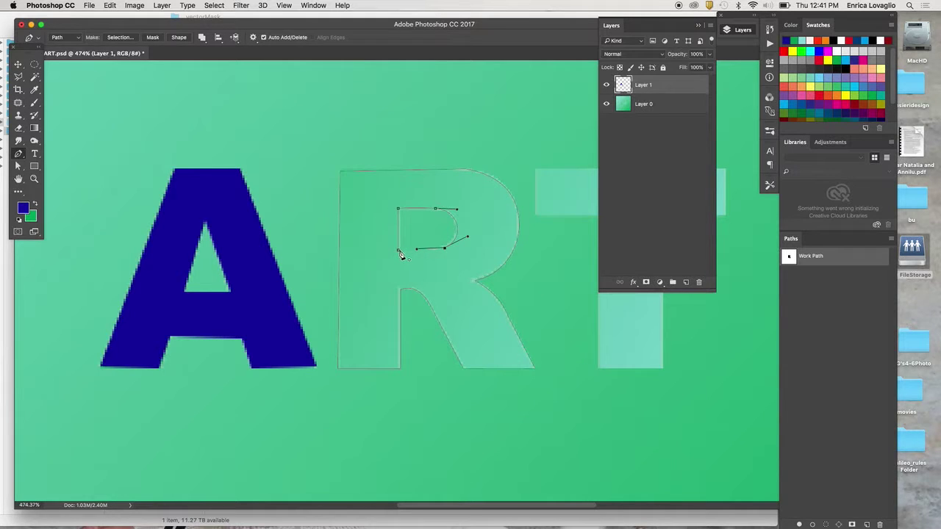
left_click(398, 251)
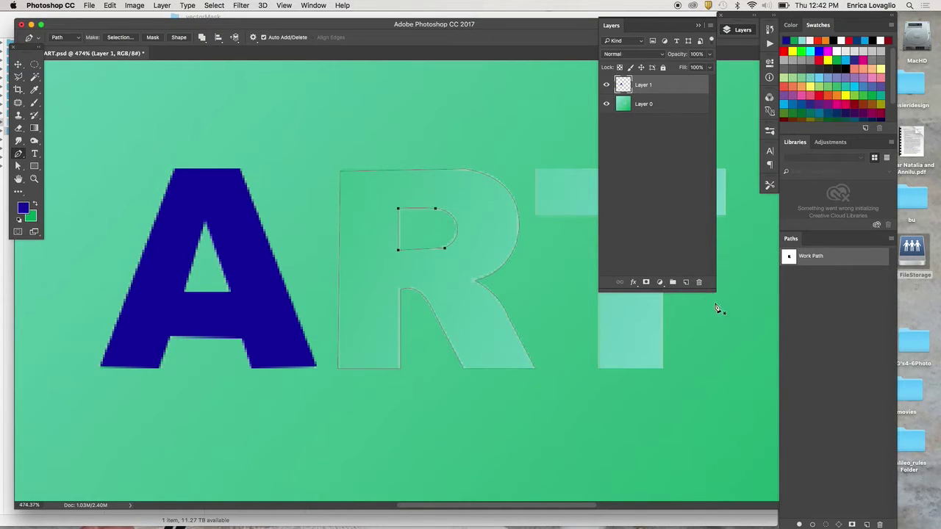
Step: Fill the inverted selection of the letter R path with the deep blue on a new layer
left_click(788, 258, "super")
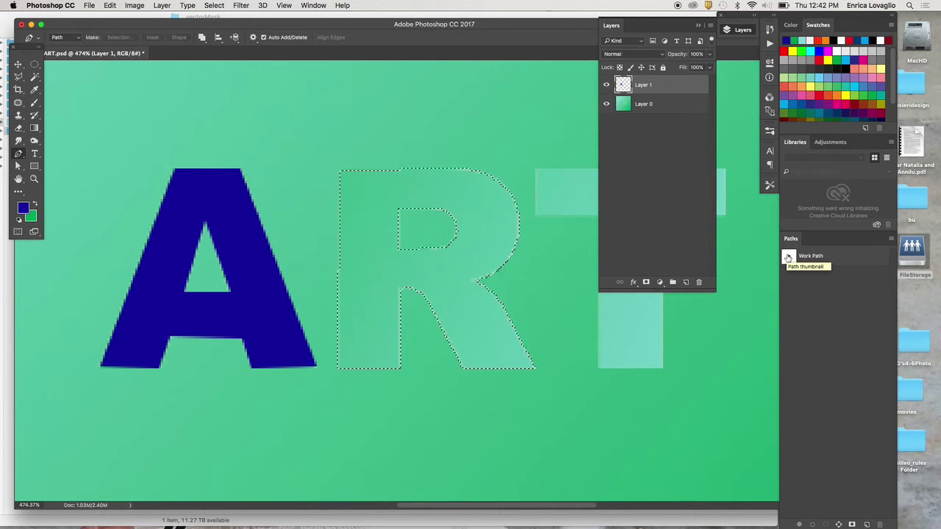
key("super+0")
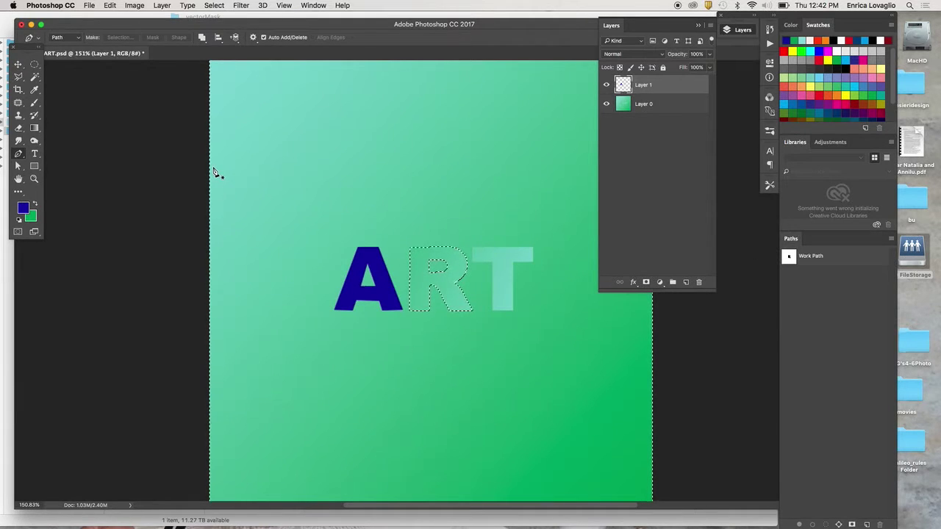
left_click(785, 265, "super")
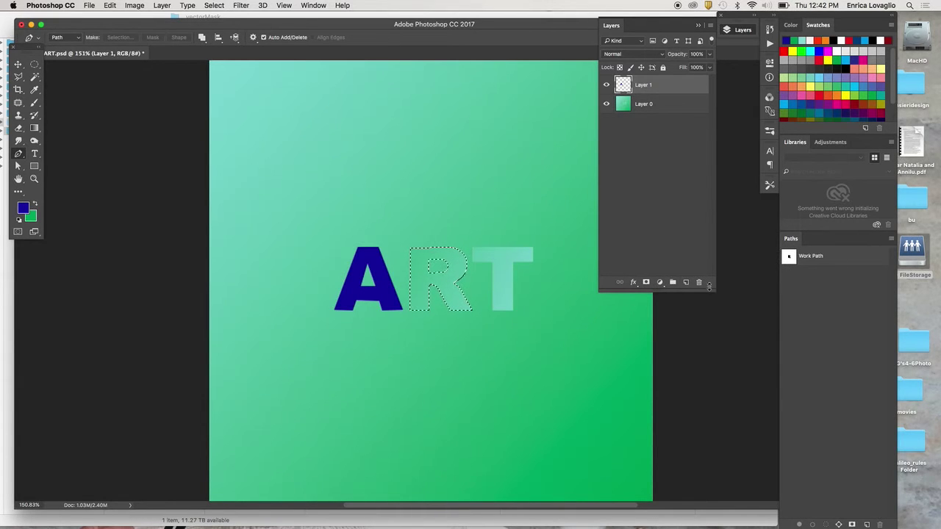
left_click(686, 282)
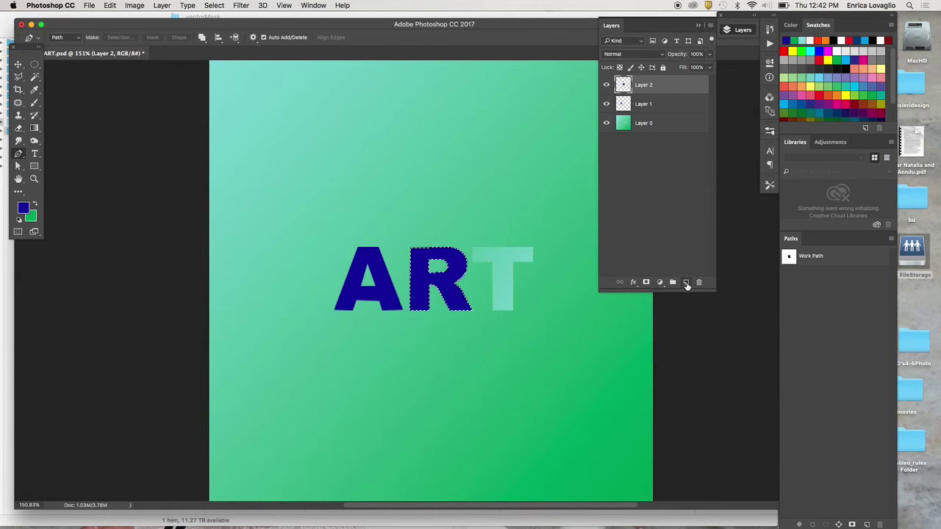
Step: Deselect the filled letter R and set the Pen tool's path operation to Combine Shapes
key("super+d")
left_click(34, 179)
left_click_drag(509, 297, 542, 330)
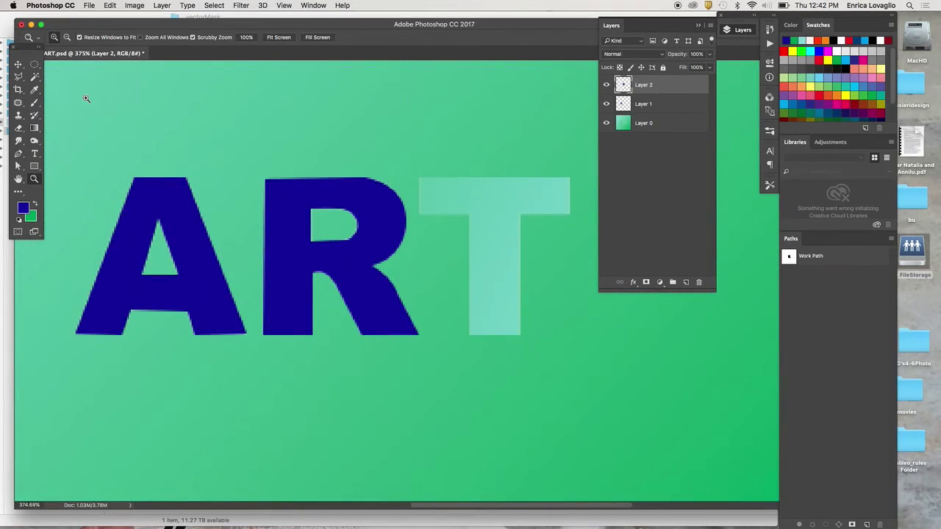
left_click(19, 152)
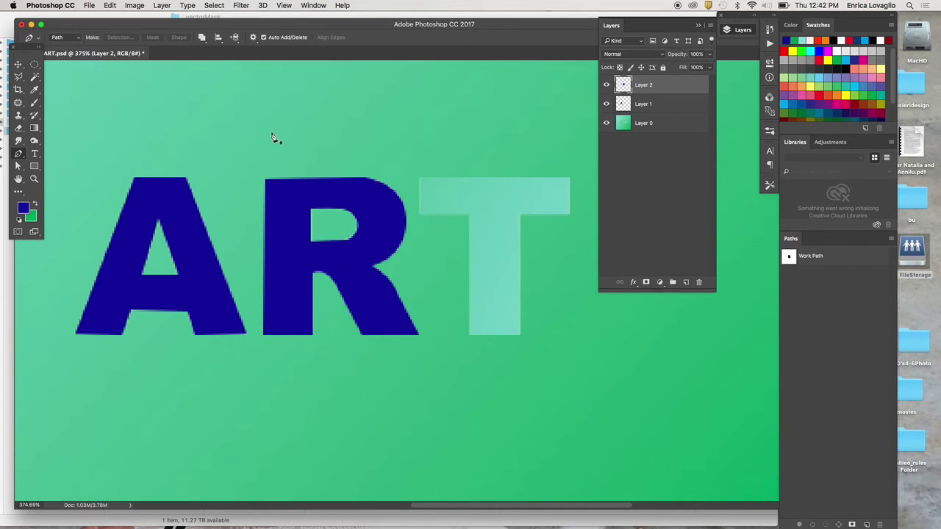
left_click(203, 39)
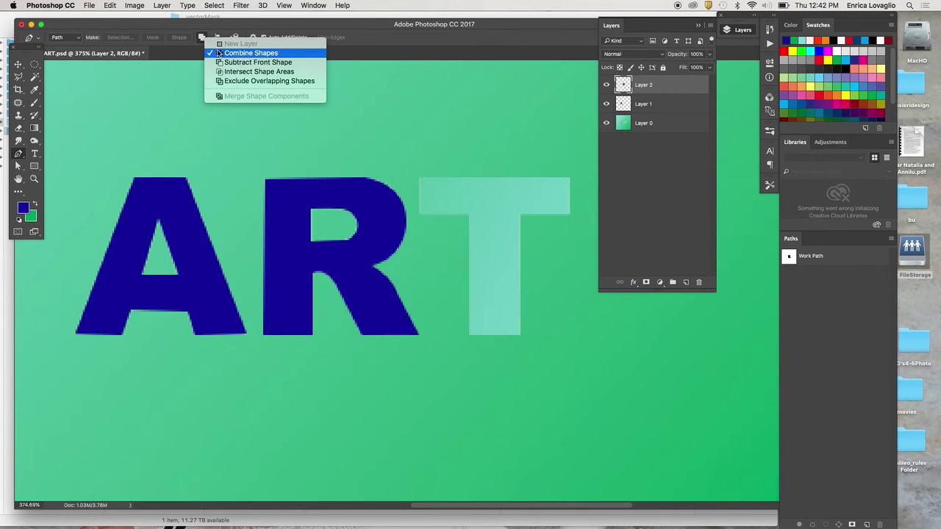
left_click(260, 54)
Step: Trace the outline of the letter T with straight Pen path segments, placing an anchor at each of its eight corners
left_click(520, 335)
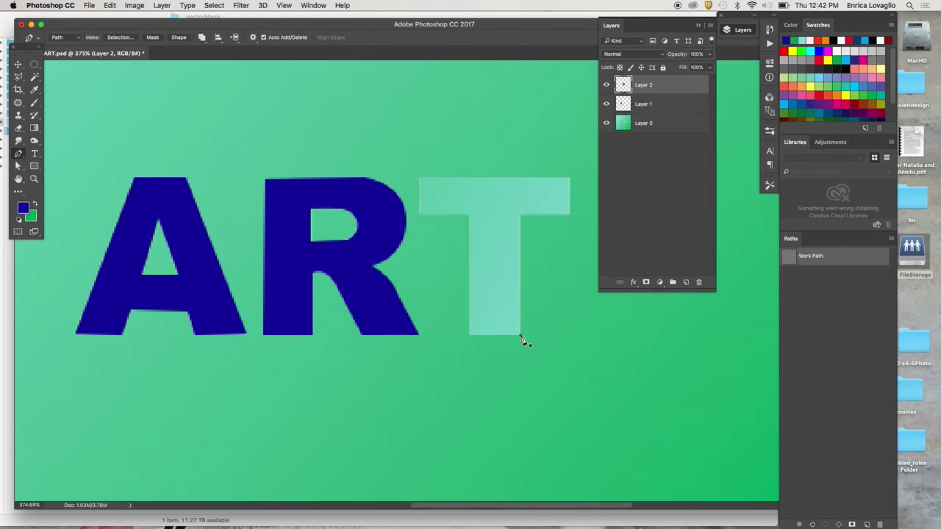
left_click(469, 335)
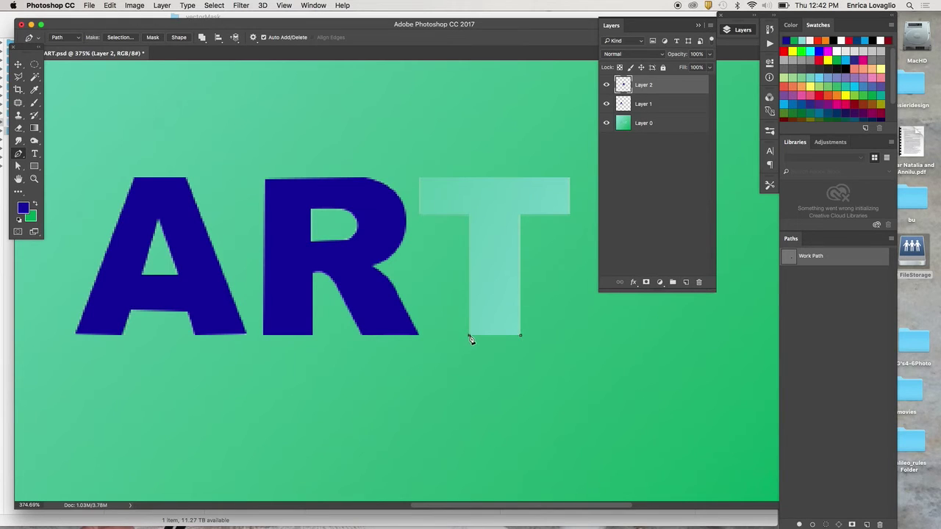
left_click(420, 214)
left_click(419, 177)
left_click(568, 177)
left_click(570, 214)
left_click(520, 216)
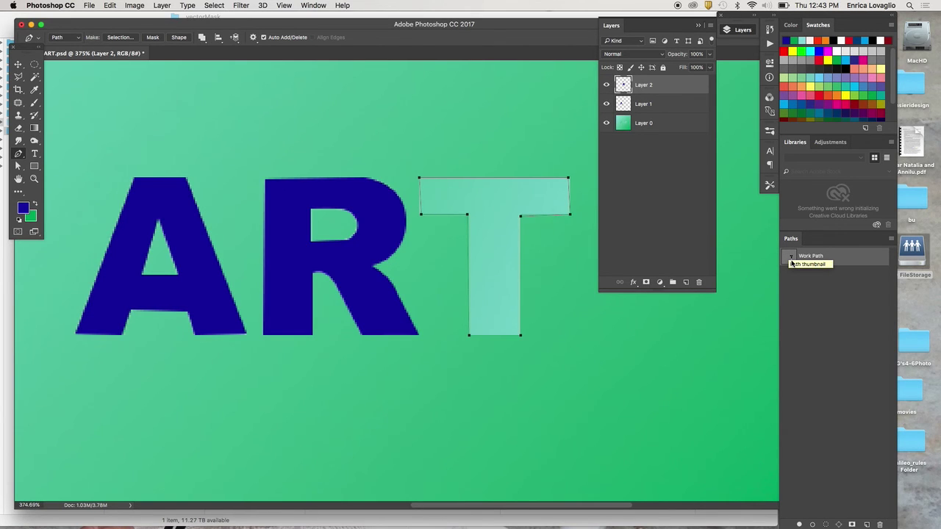
Step: Load the letter T path as a selection, fill it with the deep blue foreground color on a new layer, and deselect
left_click(791, 258, "super")
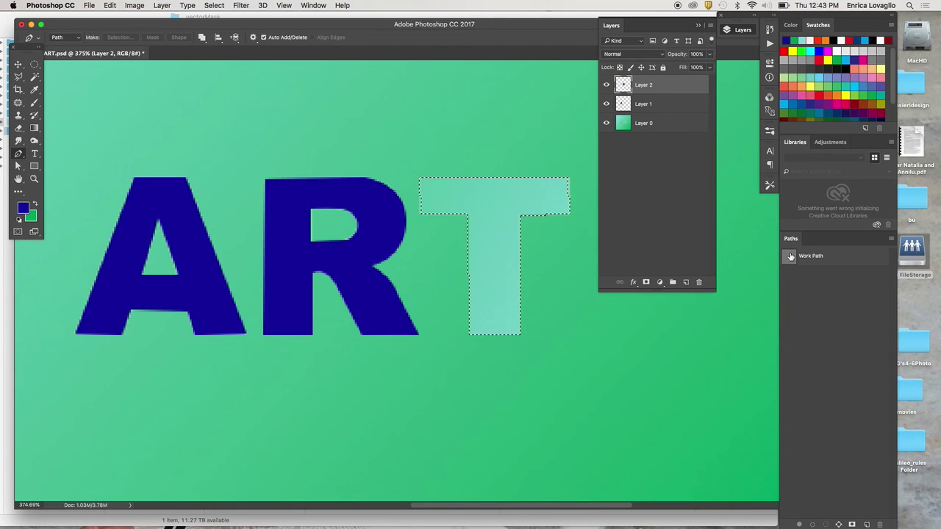
left_click(686, 283)
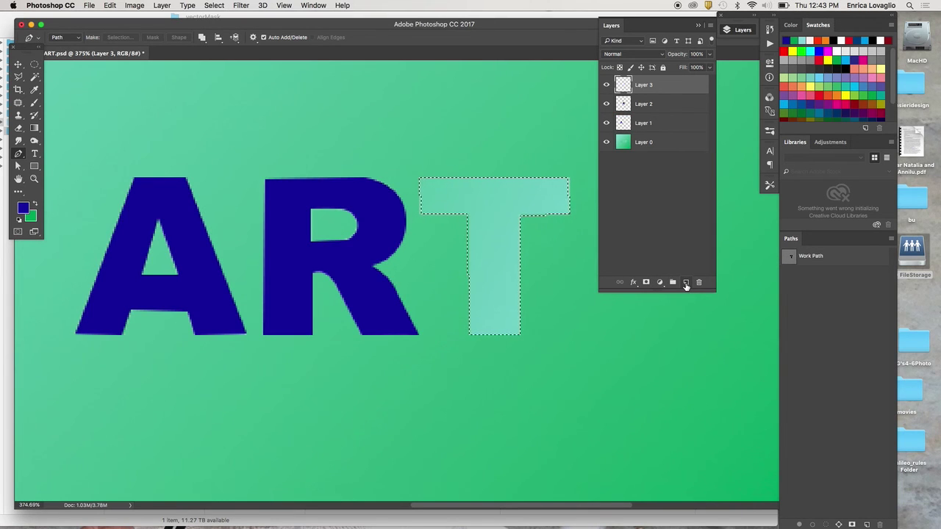
key("alt+BackSpace")
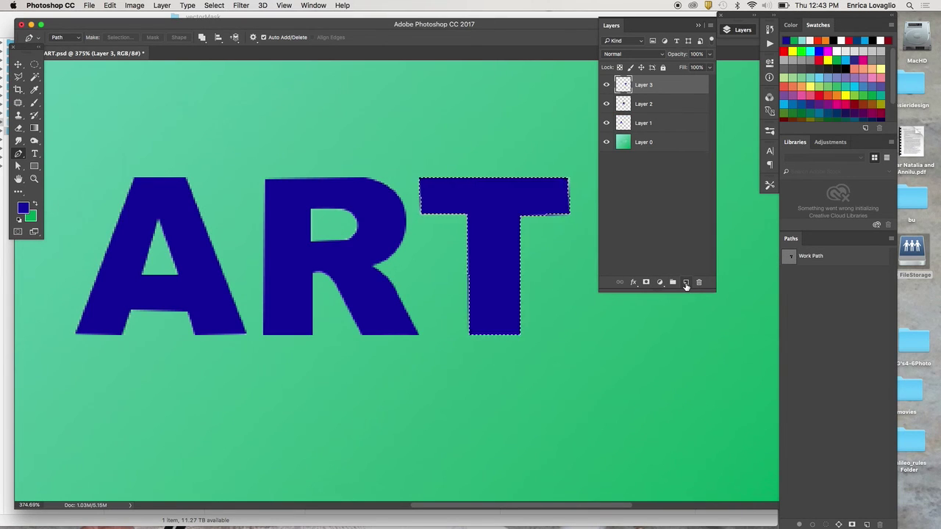
key("super+0")
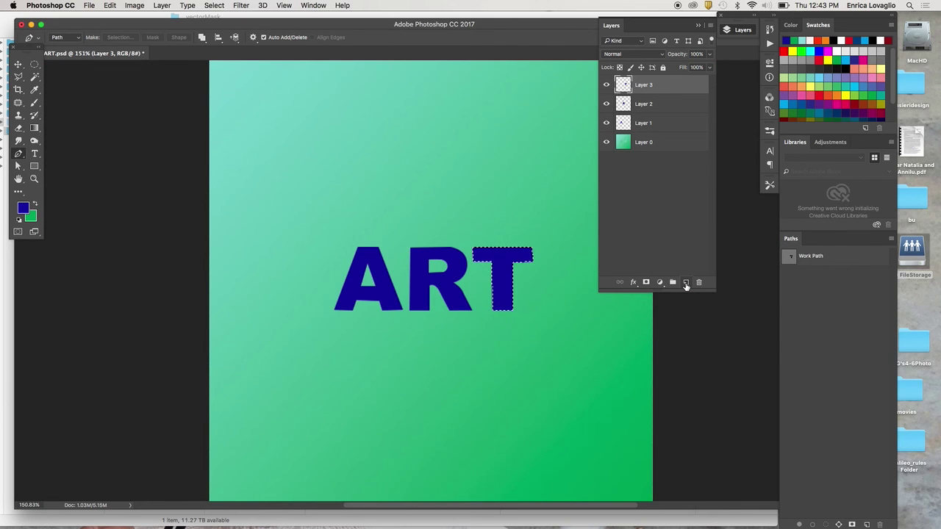
key("super+d")
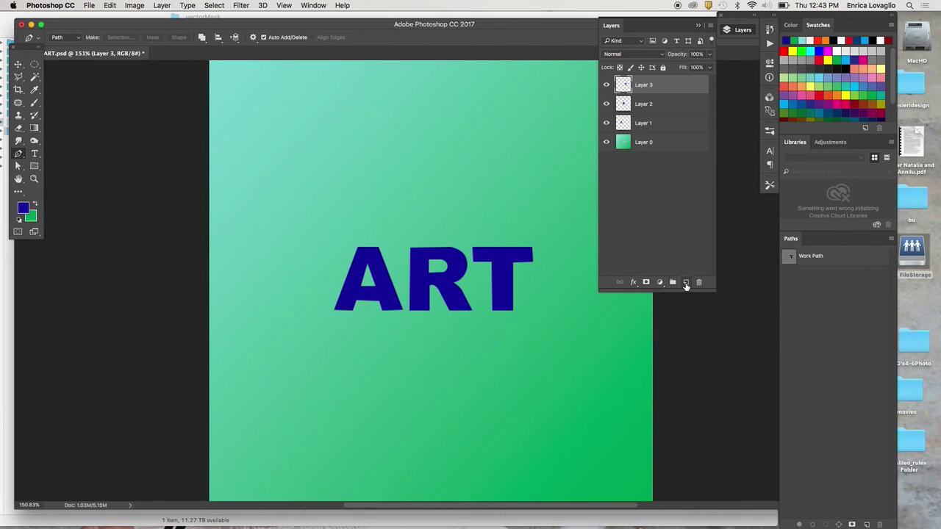